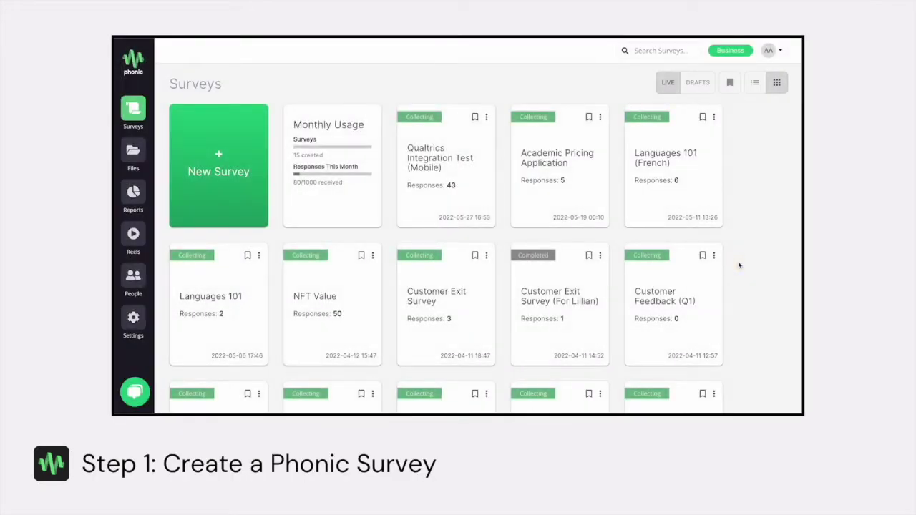
# Create a new study from scratch named "Integrations 101".
pyautogui.click(250, 192)
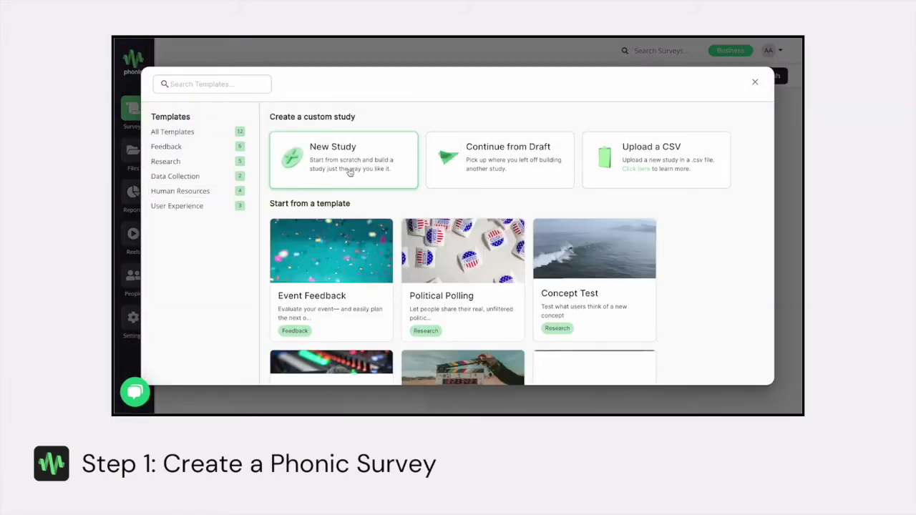
pyautogui.click(349, 172)
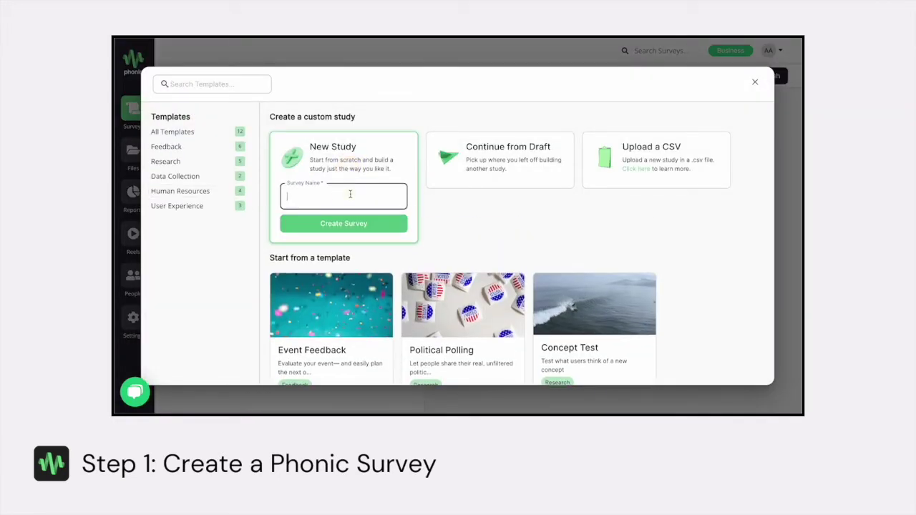
pyautogui.write('Integratio')
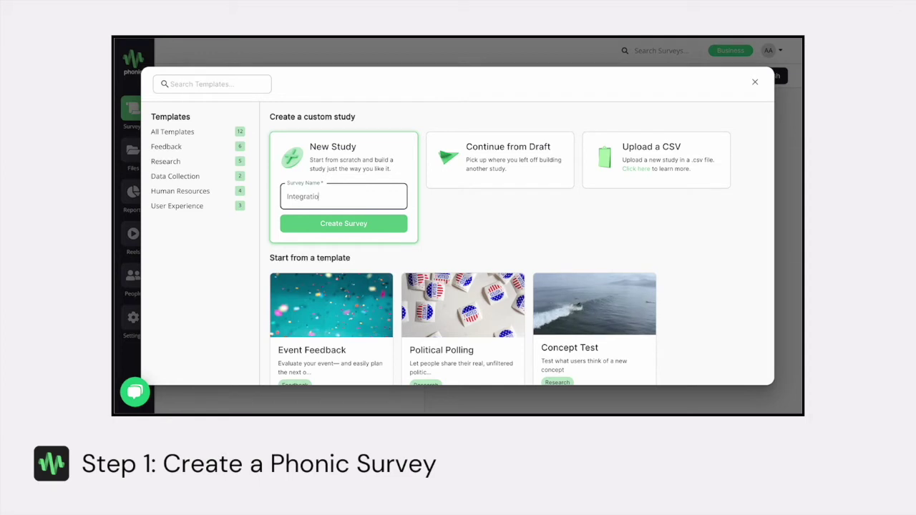
pyautogui.write('ns 101')
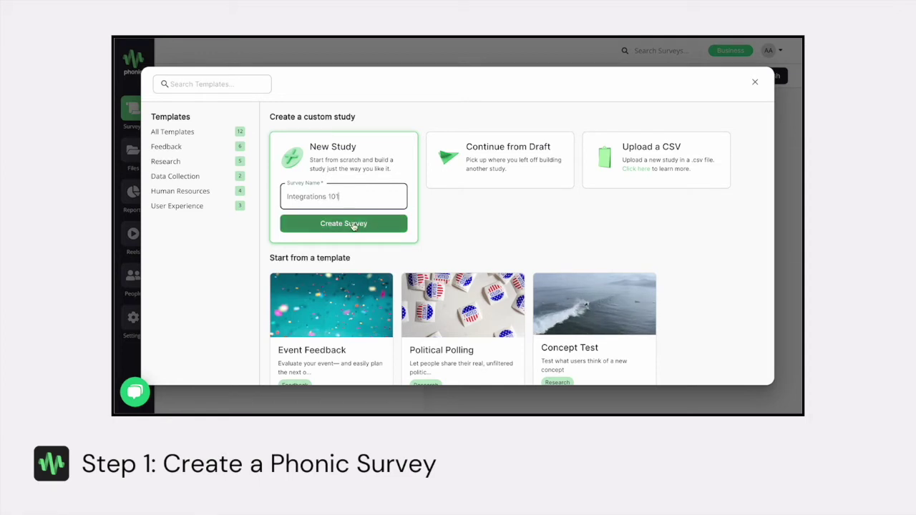
pyautogui.click(353, 225)
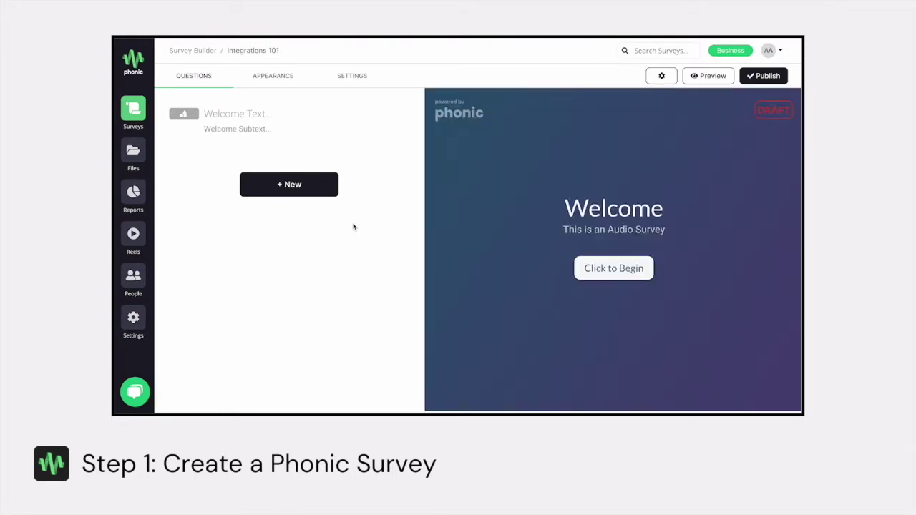
# Add an Audio question, answered by speaking into a microphone, as the survey's first item.
pyautogui.click(320, 190)
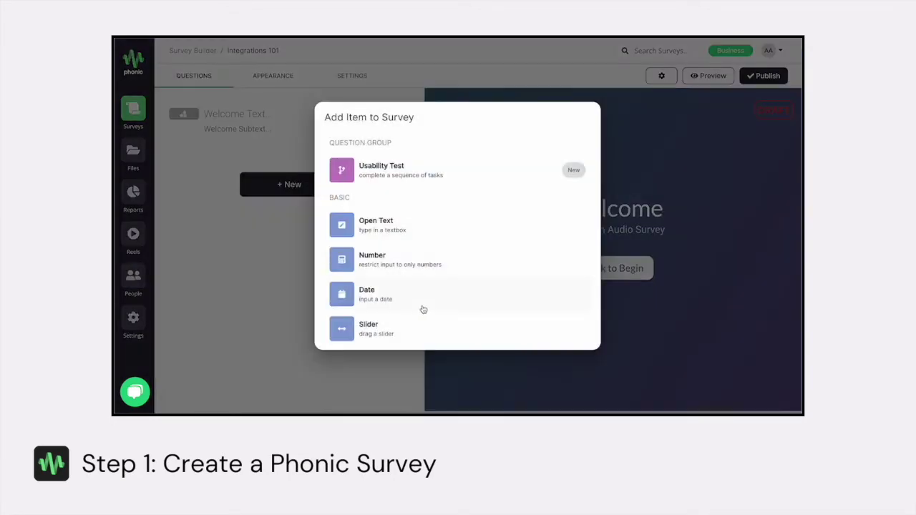
pyautogui.scroll(-1, 421, 310)
pyautogui.scroll(-5, 423, 309)
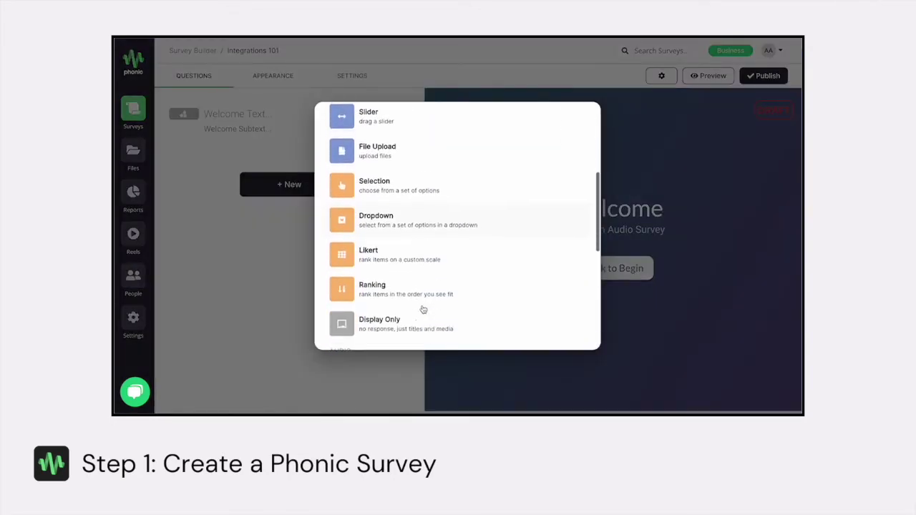
pyautogui.scroll(-3, 423, 309)
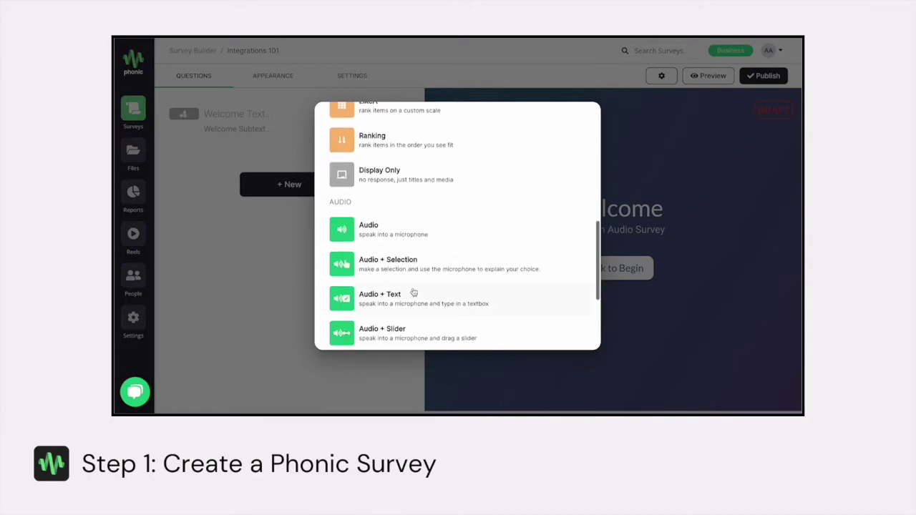
pyautogui.click(397, 233)
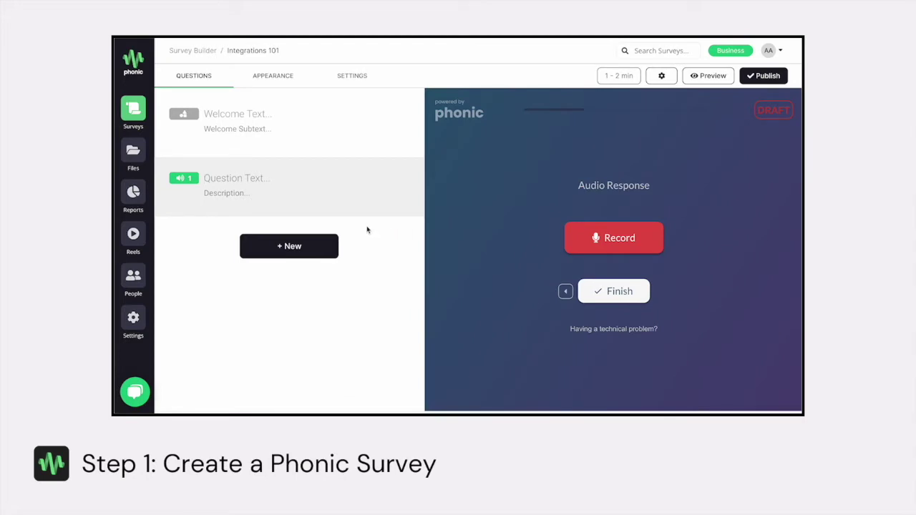
# Add a second Audio question below the first one in the survey.
pyautogui.moveTo(289, 215)
pyautogui.click(289, 217)
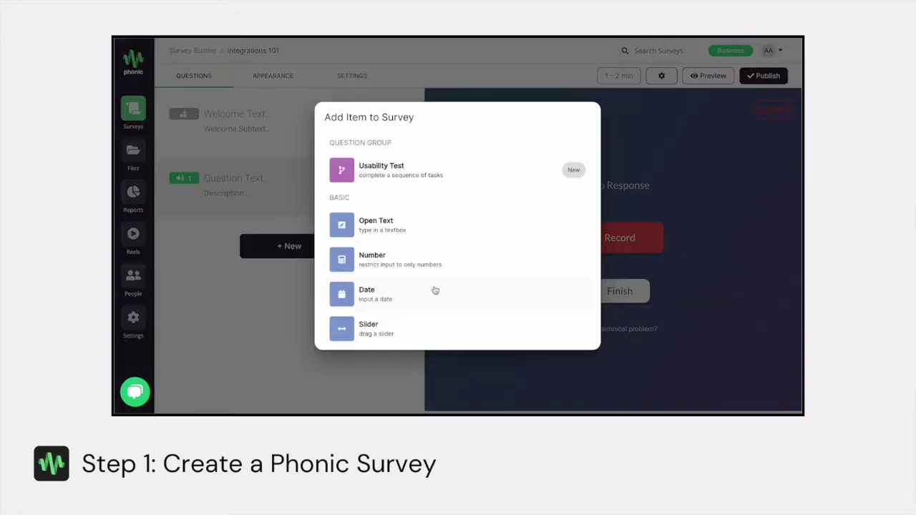
pyautogui.scroll(-10, 433, 289)
pyautogui.scroll(-3, 435, 290)
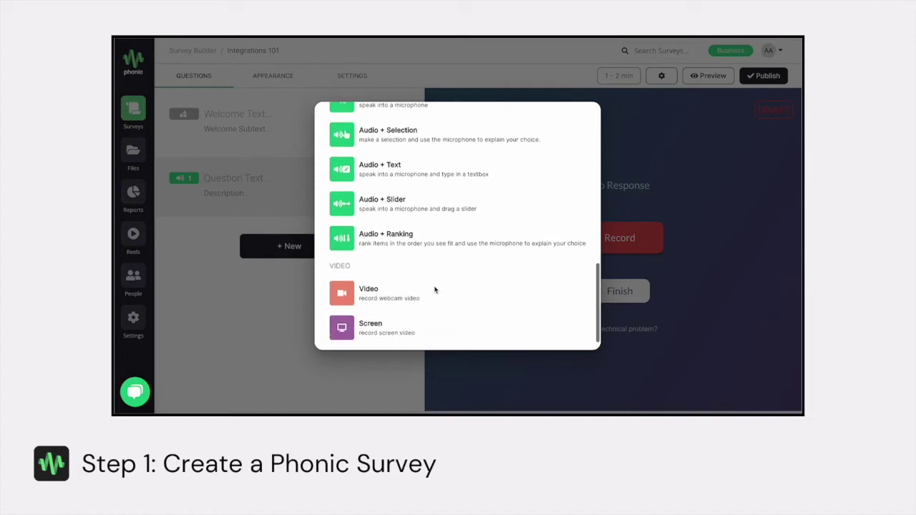
pyautogui.click(385, 282)
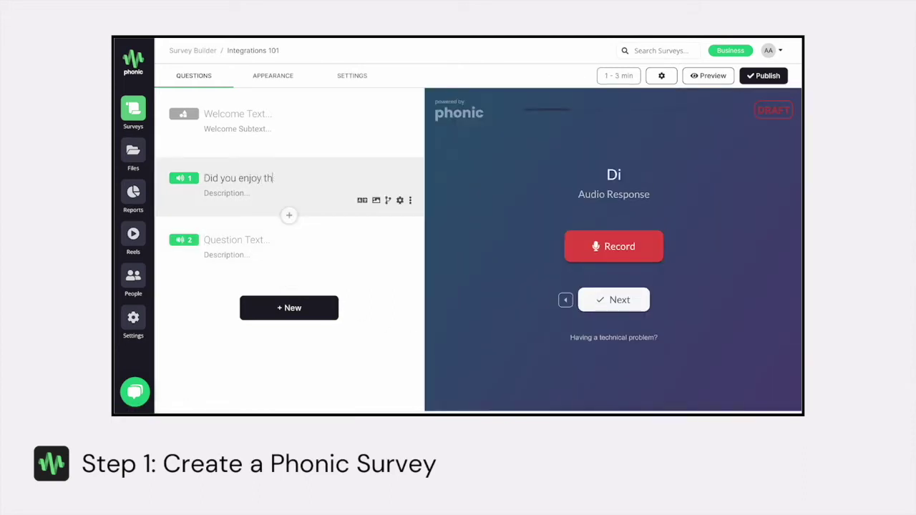
# Word the questions "Did you enjoy the event today?" and "What do you remember most about your experience?", and publish the survey.
pyautogui.write('e event today?')
pyautogui.click(213, 239)
pyautogui.write('W')
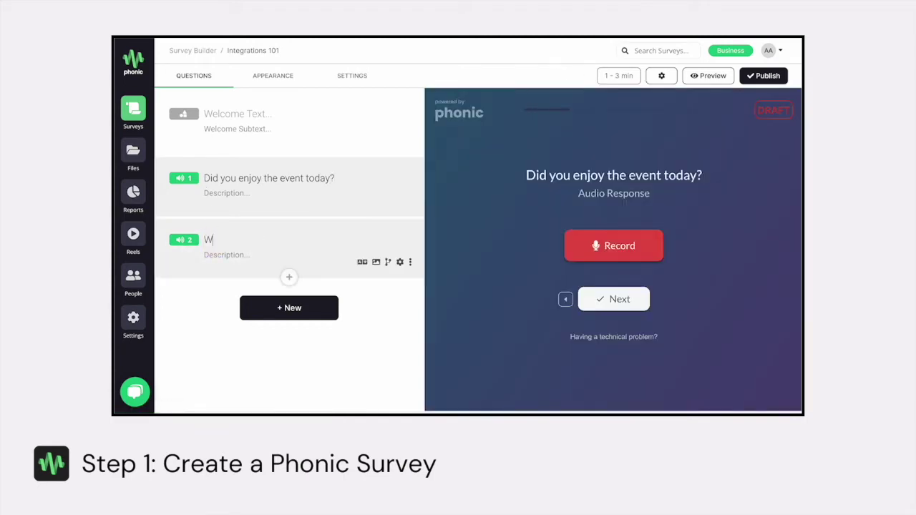
pyautogui.write('hat do you remember most about your experience?')
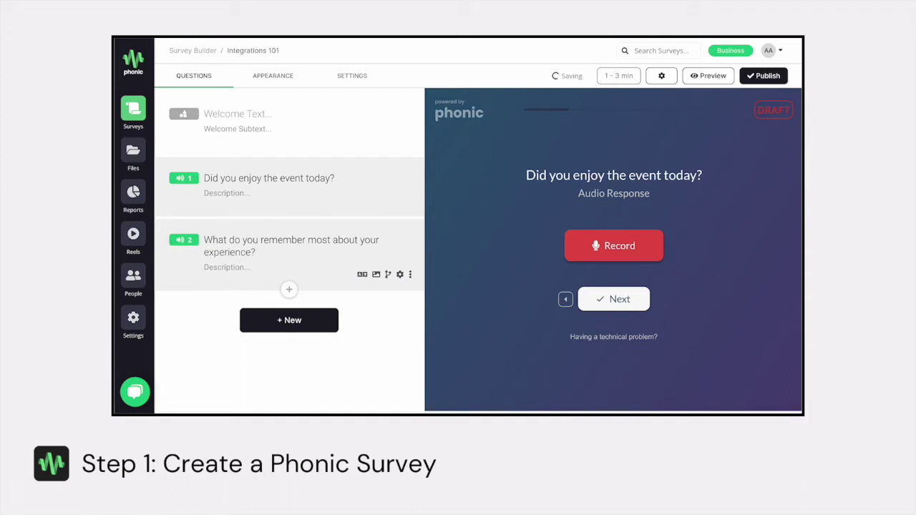
pyautogui.click(760, 76)
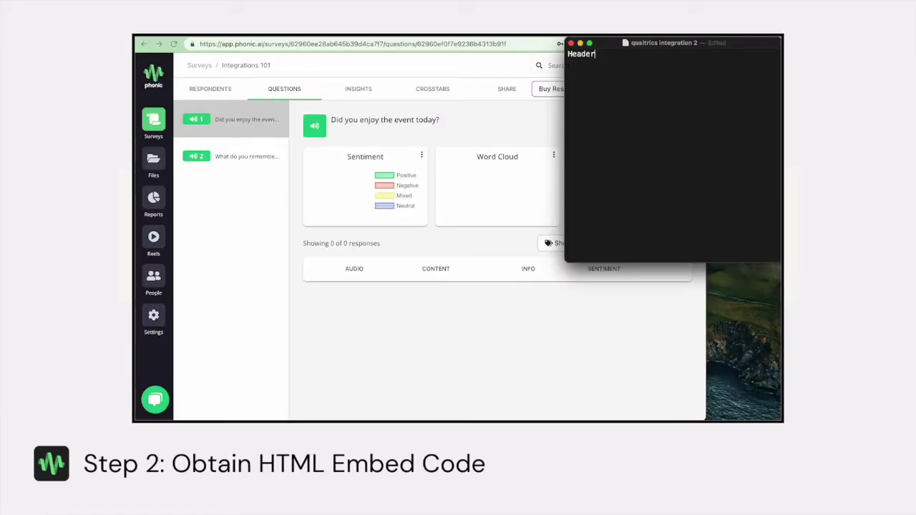
# Complete the "Header:" label in the "qualtrics integration 2" text file and leave a blank line beneath it.
pyautogui.write(':')
pyautogui.press('Return')
pyautogui.press('Return')
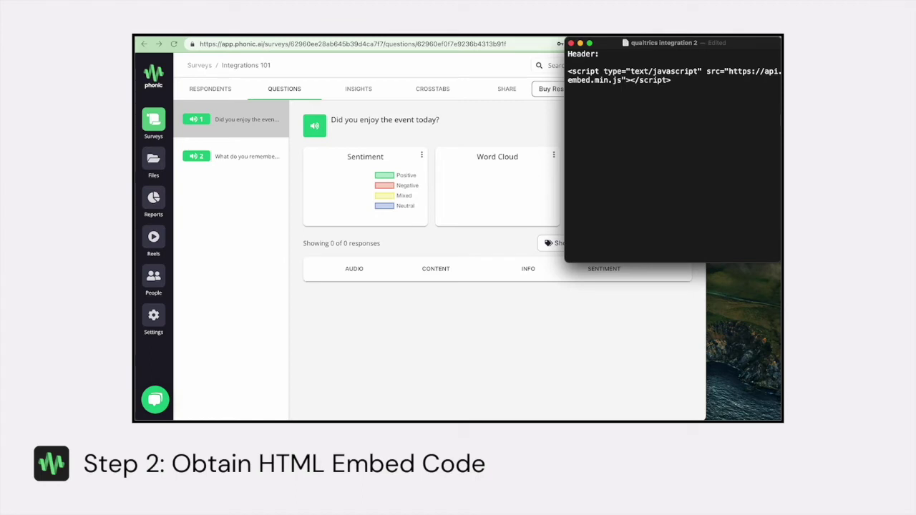
# Add a "Question 1:" heading followed by the audio-mode phonic-embed code with placeholder survey and question IDs.
pyautogui.write('Question 1:')
pyautogui.press('Return')
pyautogui.press('Return')
pyautogui.write('<phonic-embed   mode="audio"   surveyid="YOUR-SURVEY-ID"   questionid="YOUR-QUESTION-ID"   responseid="${e://Field/ResponseID}"> </phonic-embed>')
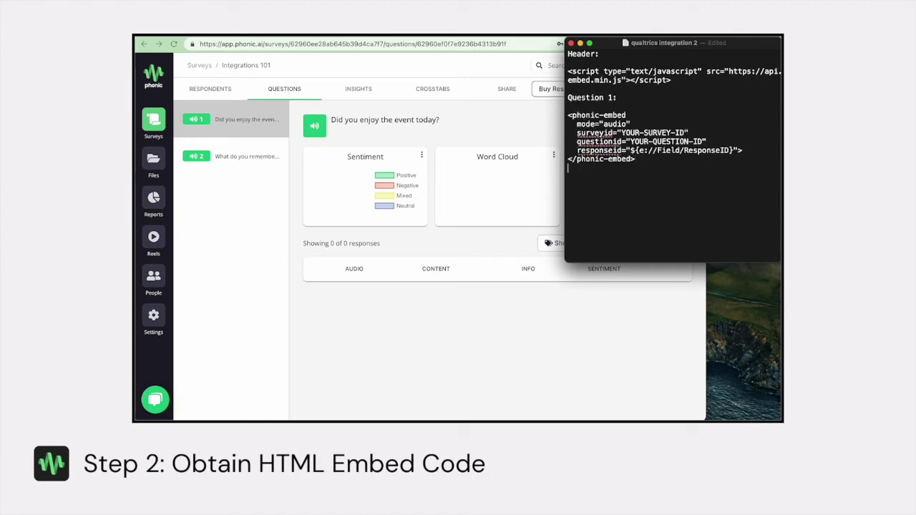
# Add a "Question 2:" heading with another copy of the audio-mode phonic-embed placeholder code beneath it.
pyautogui.press('Return')
pyautogui.write('Question')
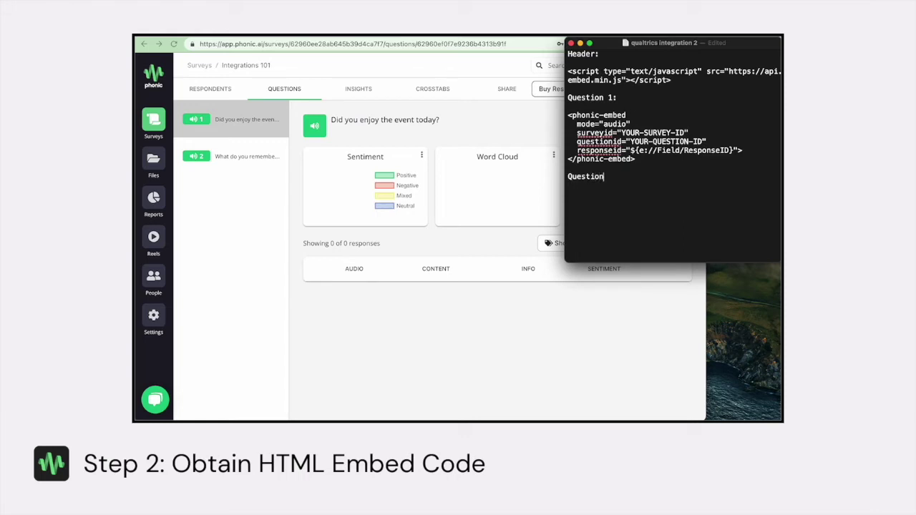
pyautogui.write(' 2:')
pyautogui.press('Return')
pyautogui.press('Return')
pyautogui.write('<phonic-embed   mode="audio"   surveyid="YOUR-SURVEY-ID"   questionid="YOUR-QUESTION-ID"   responseid="${e://Field/ResponseID}"> </phonic-embed>')
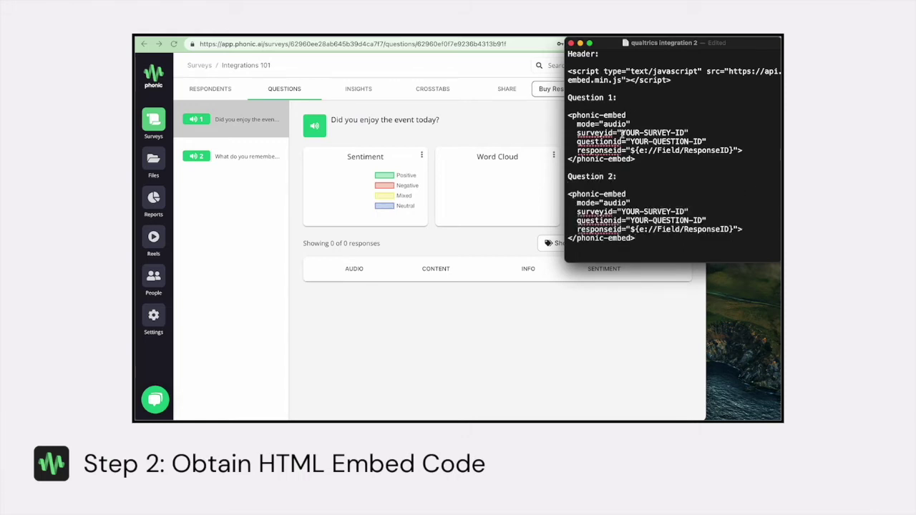
# Switch to the published survey in the browser and copy the survey ID from its web address.
pyautogui.moveTo(620, 212); pyautogui.dragTo(686, 212)
pyautogui.click(329, 65)
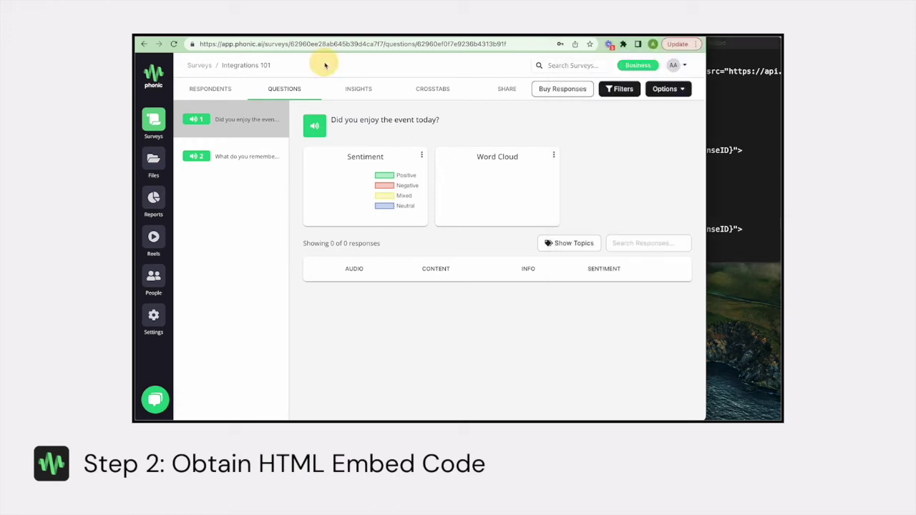
pyautogui.click(284, 44)
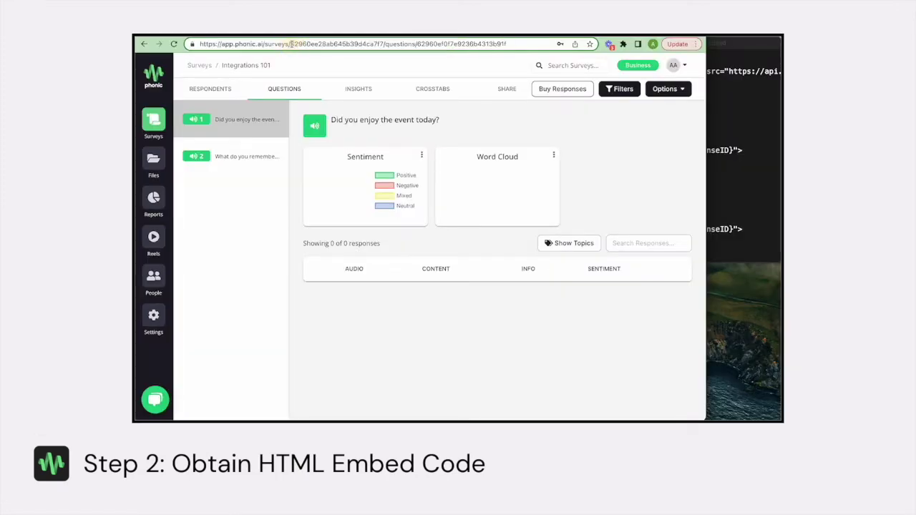
pyautogui.moveTo(291, 43); pyautogui.dragTo(384, 45)
pyautogui.press('super+c')
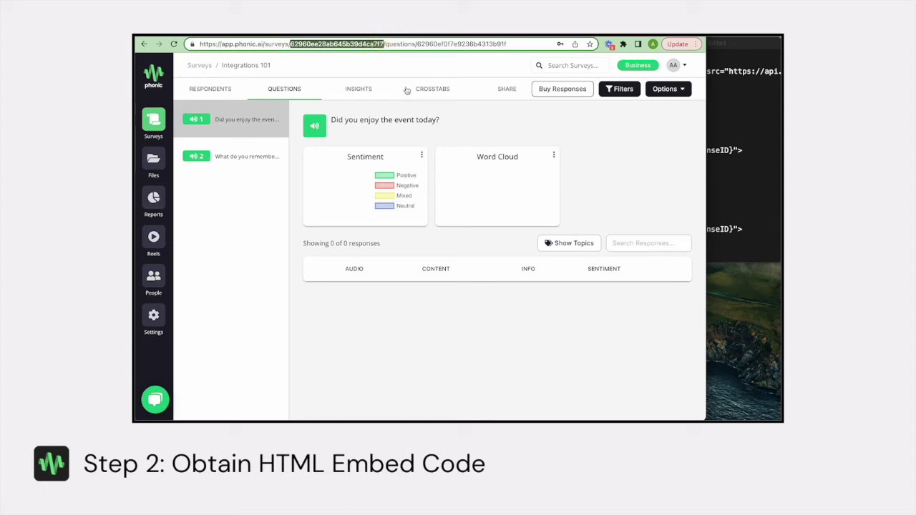
# In the text file, replace the YOUR-SURVEY-ID placeholder in both embed codes with the copied survey ID.
pyautogui.click(739, 192)
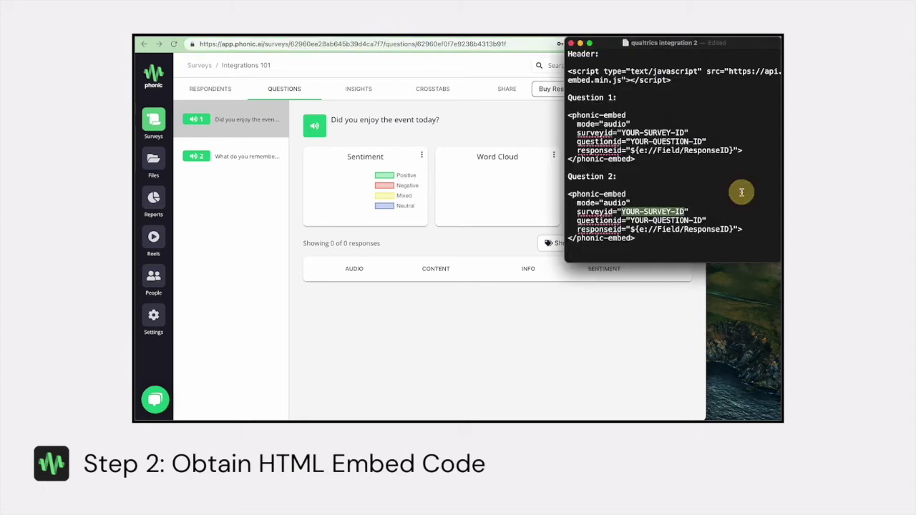
pyautogui.moveTo(621, 133); pyautogui.dragTo(680, 133)
pyautogui.press('BackSpace')
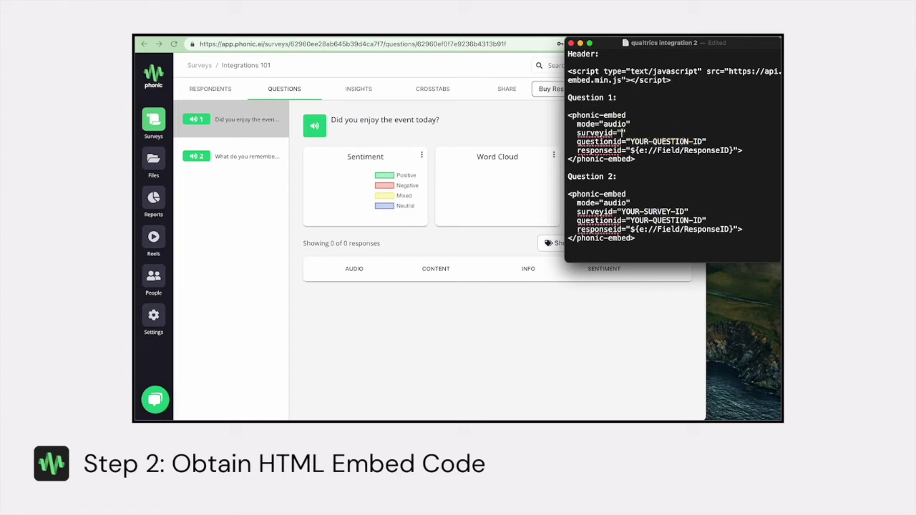
pyautogui.press('super+v')
pyautogui.moveTo(621, 212); pyautogui.dragTo(687, 212)
pyautogui.press('BackSpace')
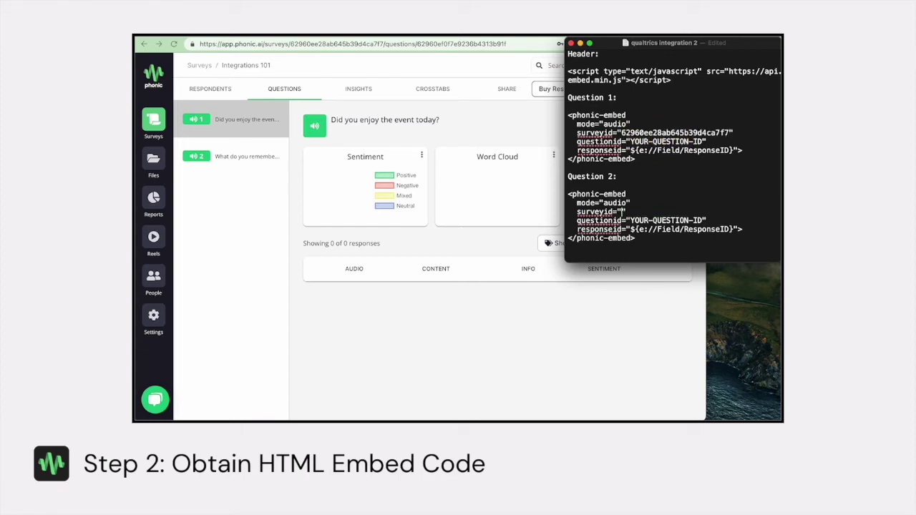
pyautogui.press('super+v')
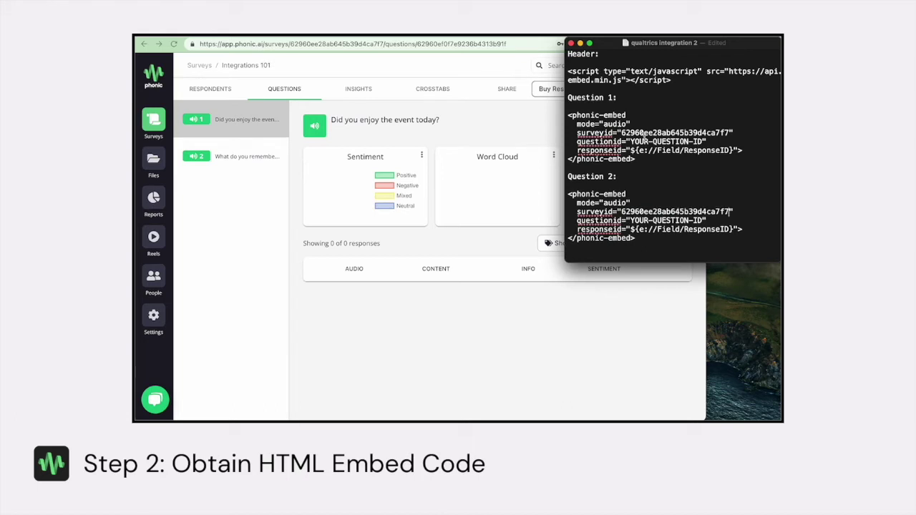
# Replace YOUR-QUESTION-ID in the Question 1 embed code with the first question's ID taken from its web address.
pyautogui.moveTo(631, 141); pyautogui.dragTo(706, 142)
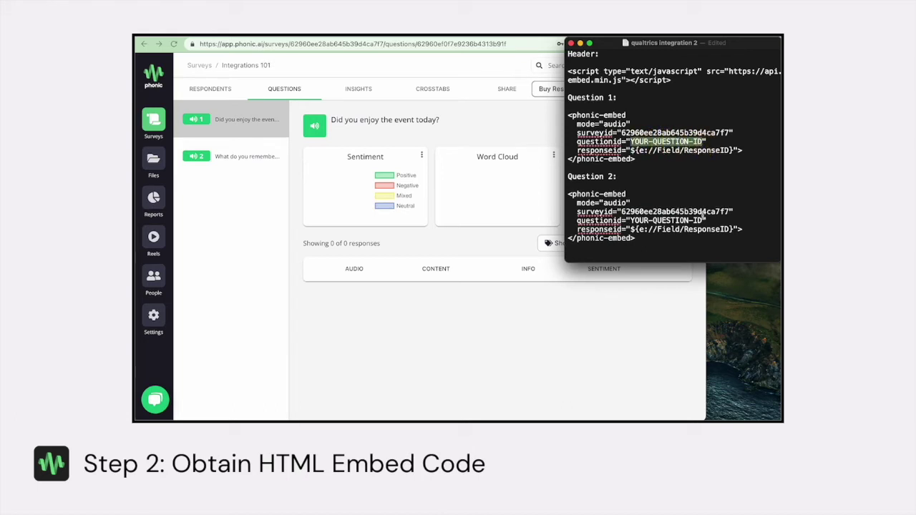
pyautogui.click(254, 127)
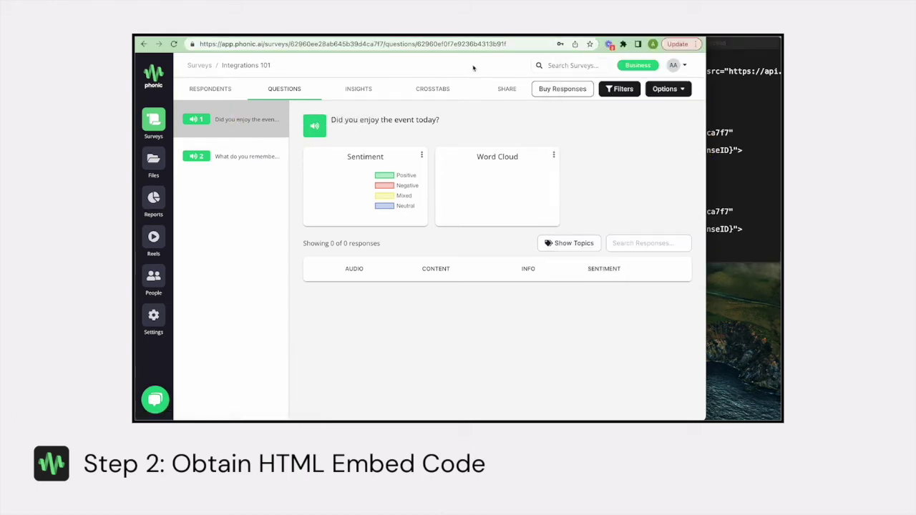
pyautogui.click(518, 44)
pyautogui.moveTo(518, 45); pyautogui.dragTo(418, 44)
pyautogui.press('super+c')
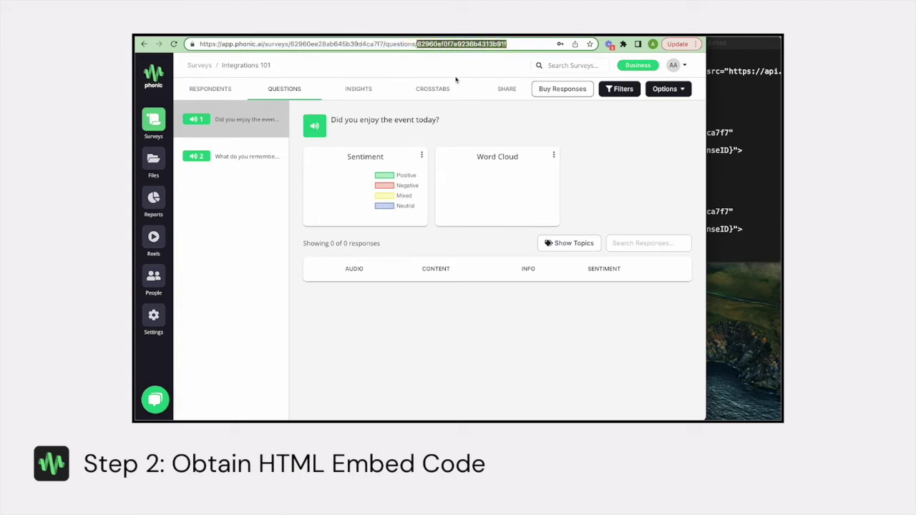
pyautogui.click(740, 173)
pyautogui.press('BackSpace')
pyautogui.press('super+v')
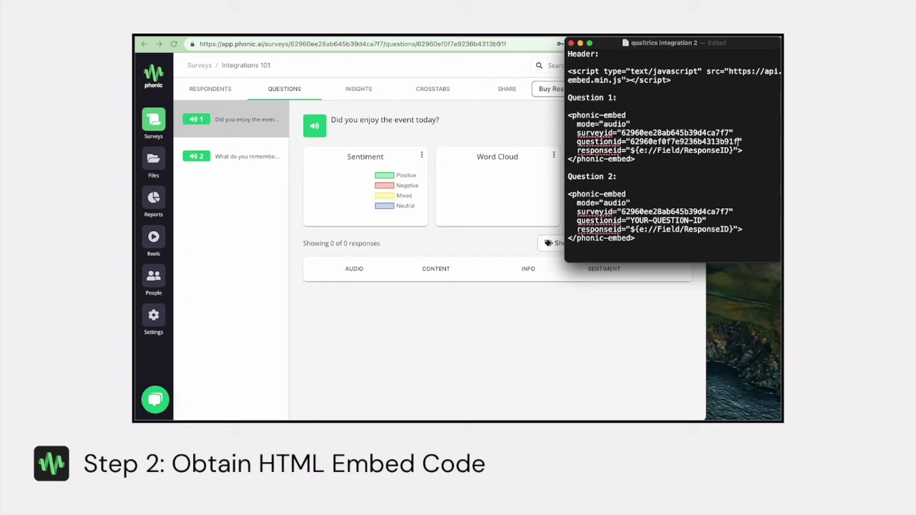
# Select the Question 2 code's YOUR-QUESTION-ID placeholder, copy the second question's ID from its web address, and return to the text file.
pyautogui.moveTo(630, 220); pyautogui.dragTo(706, 221)
pyautogui.click(242, 161)
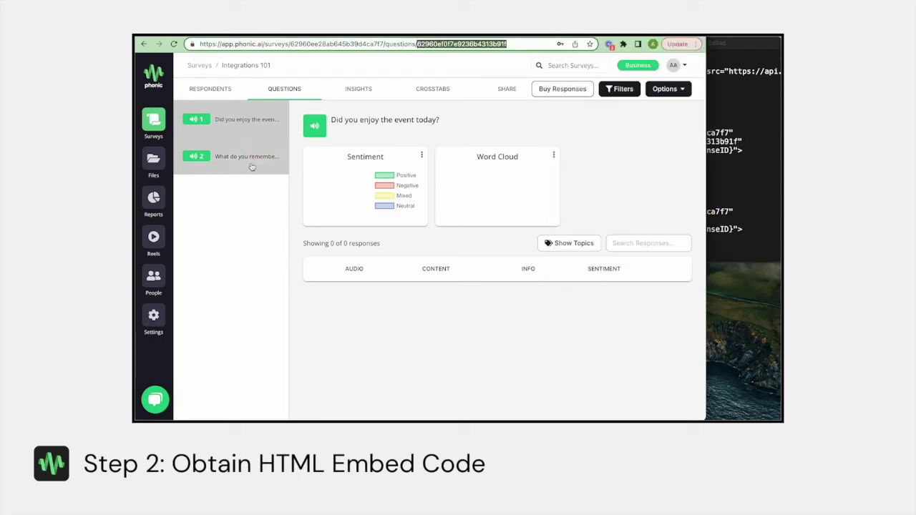
pyautogui.click(516, 43)
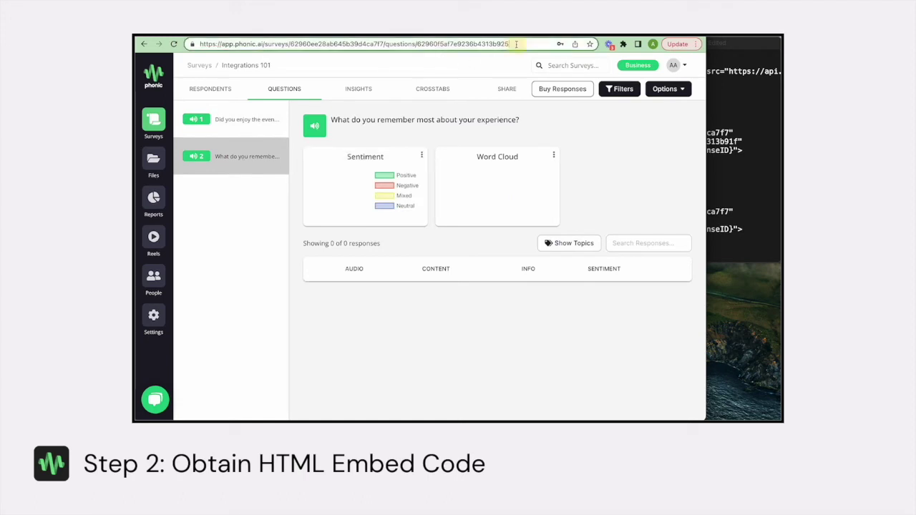
pyautogui.moveTo(516, 44); pyautogui.dragTo(418, 44)
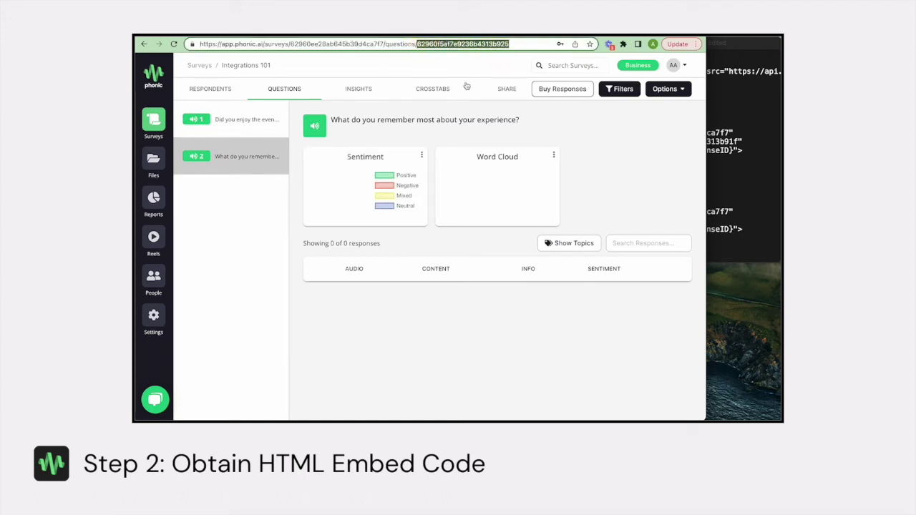
pyautogui.click(767, 211)
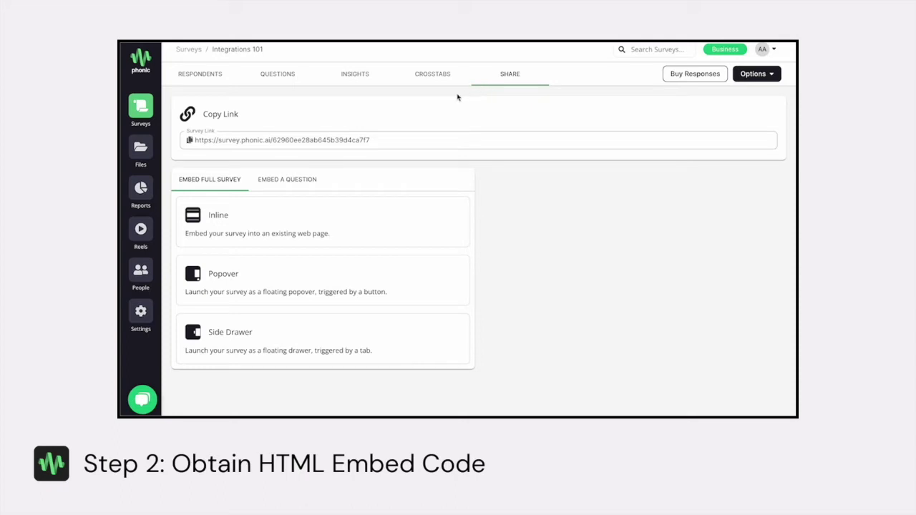
# Set the embed to a single question and choose question 1, "Did you enjoy the event today?".
pyautogui.click(298, 180)
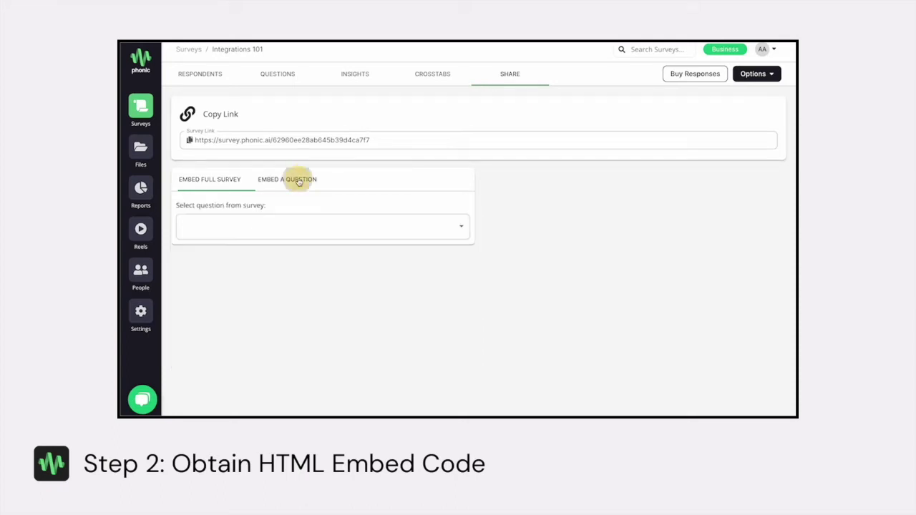
pyautogui.click(461, 228)
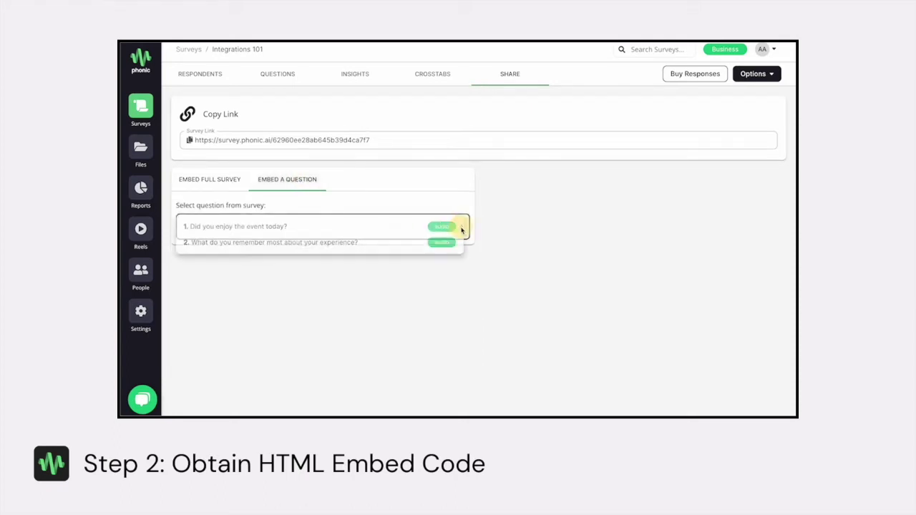
pyautogui.click(354, 228)
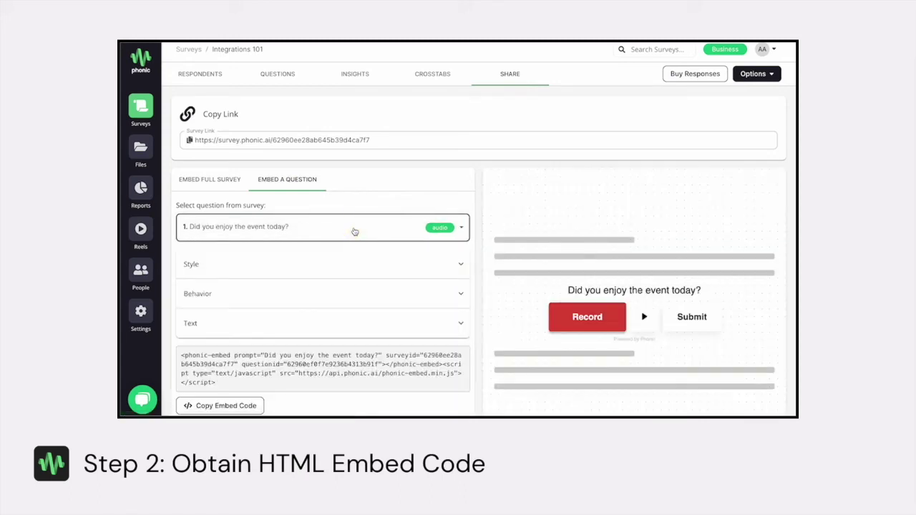
# In the question embed's Behavior settings, set the Platform to Qualtrics.
pyautogui.scroll(-1, 354, 231)
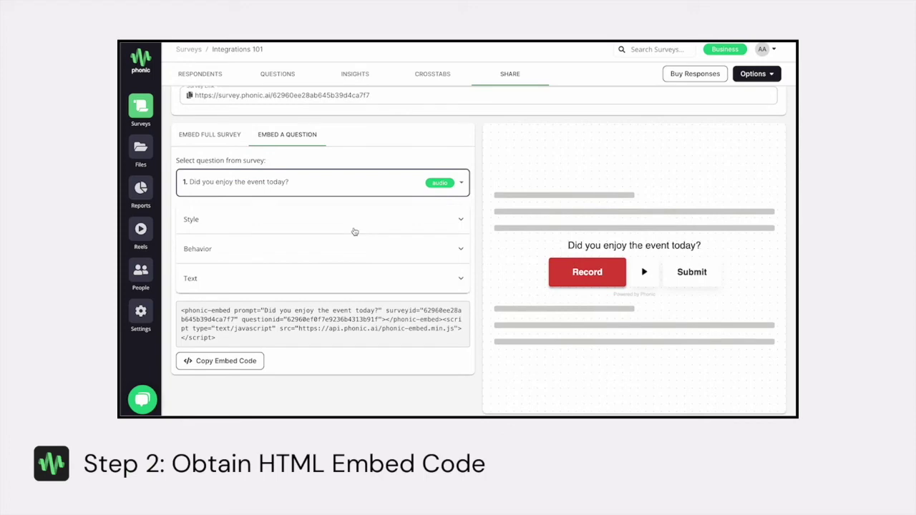
pyautogui.click(461, 249)
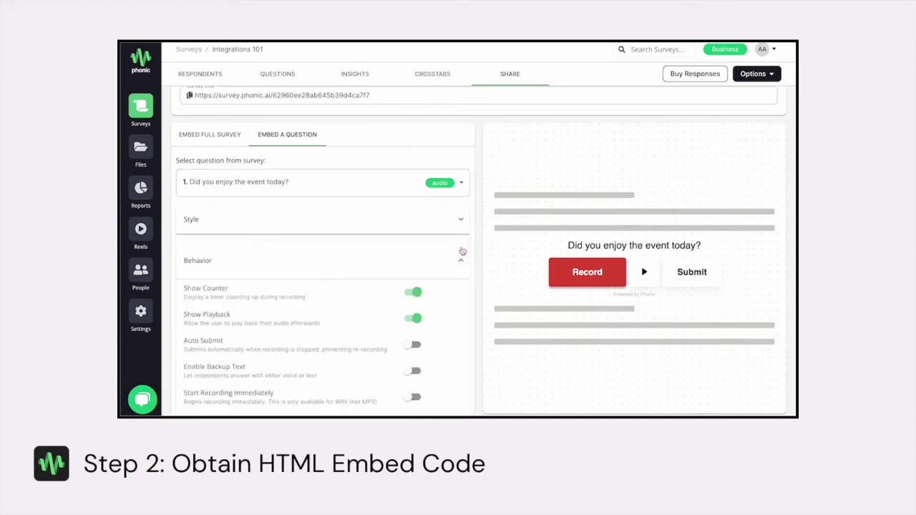
pyautogui.scroll(-3, 463, 251)
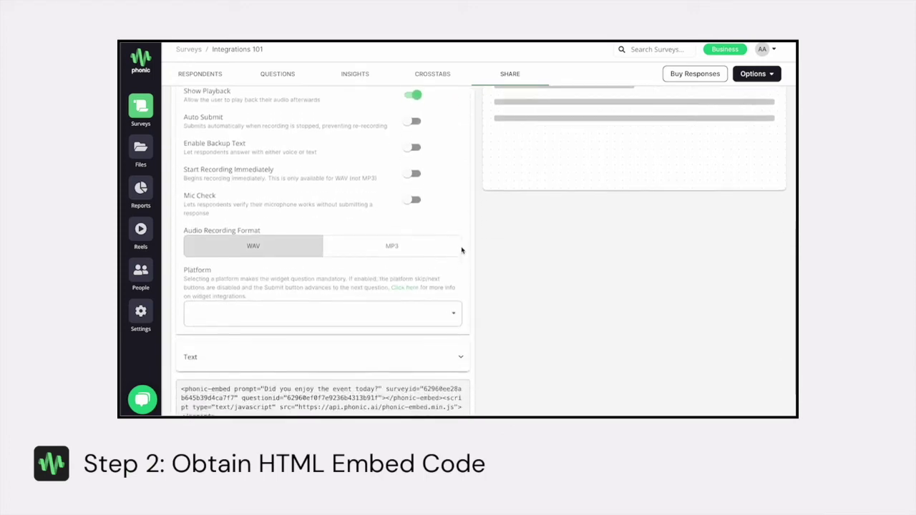
pyautogui.scroll(-1, 461, 250)
pyautogui.click(457, 272)
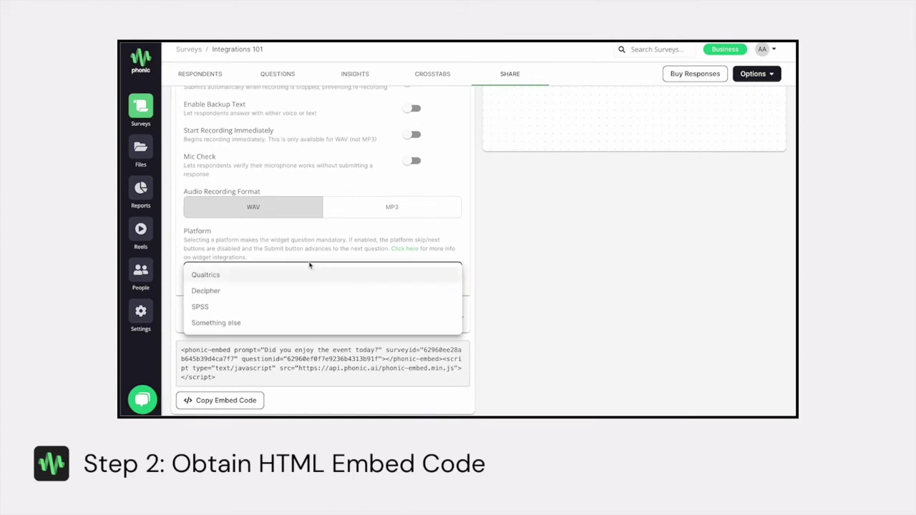
pyautogui.click(257, 275)
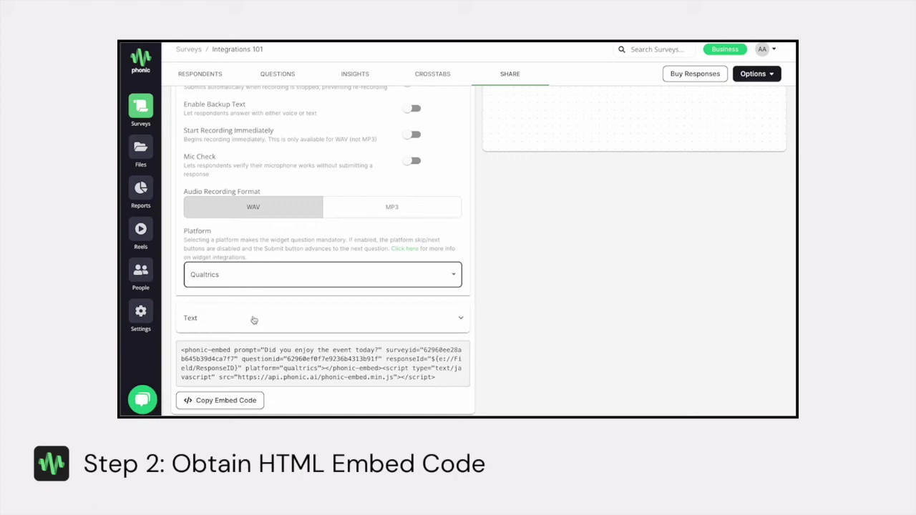
# Copy the first question's embed code and paste it below "Question 1:" in the text file.
pyautogui.click(227, 405)
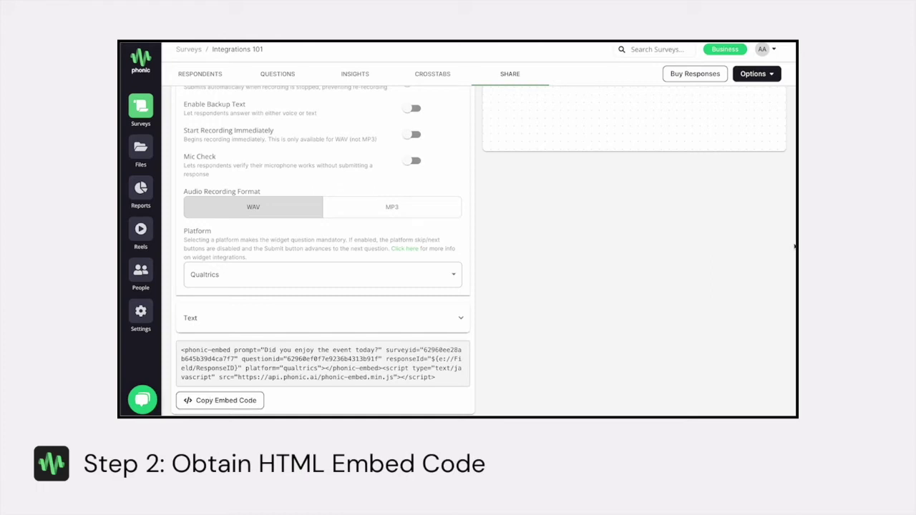
pyautogui.moveTo(787, 243); pyautogui.dragTo(764, 243)
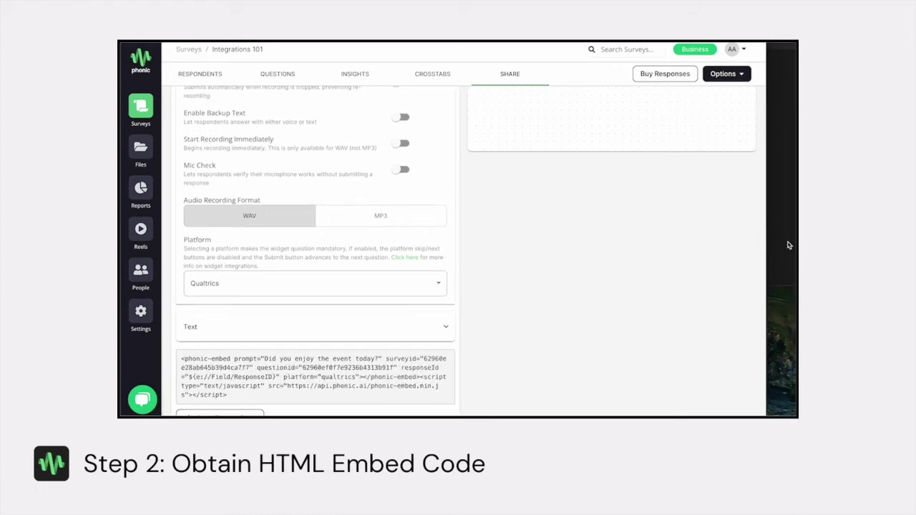
pyautogui.click(787, 246)
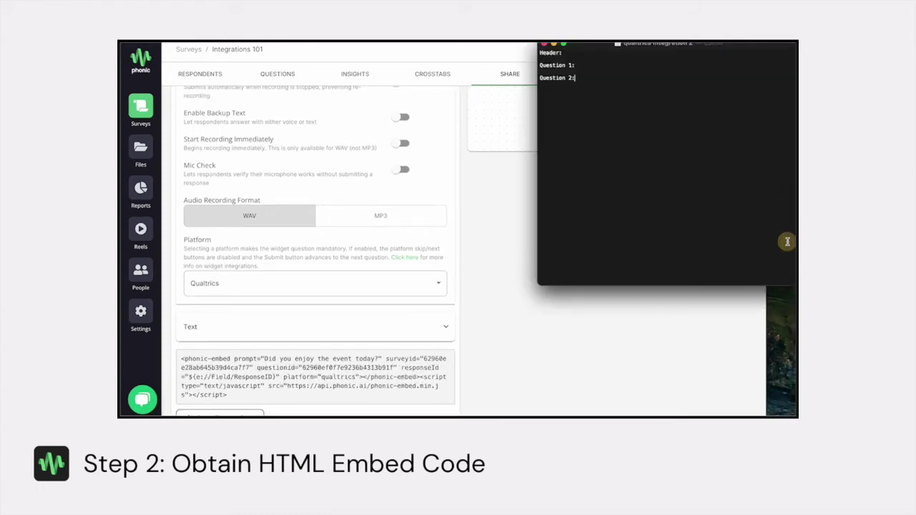
pyautogui.click(585, 66)
pyautogui.press('Return')
pyautogui.press('Return')
pyautogui.press('super+v')
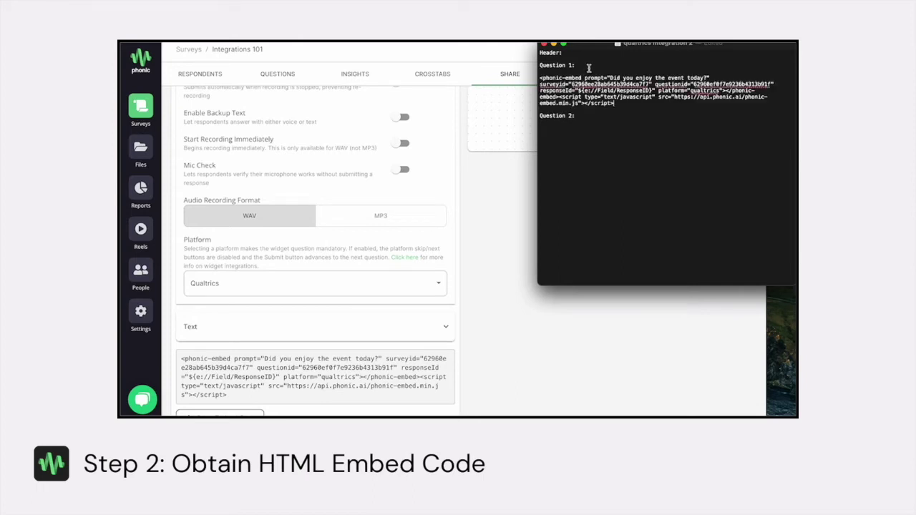
# Switch back to Phonic, choose question 2, "What do you remember most about your experience?", and copy its Qualtrics embed code.
pyautogui.click(467, 208)
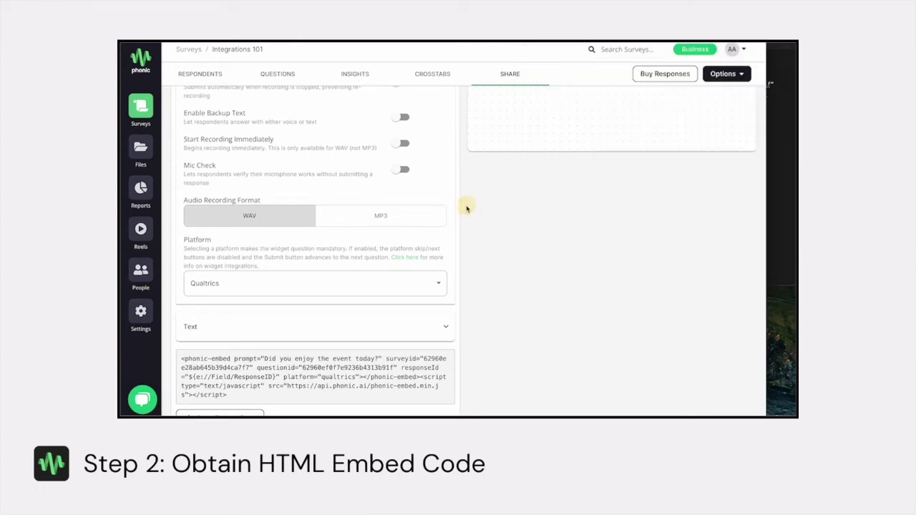
pyautogui.scroll(5, 429, 204)
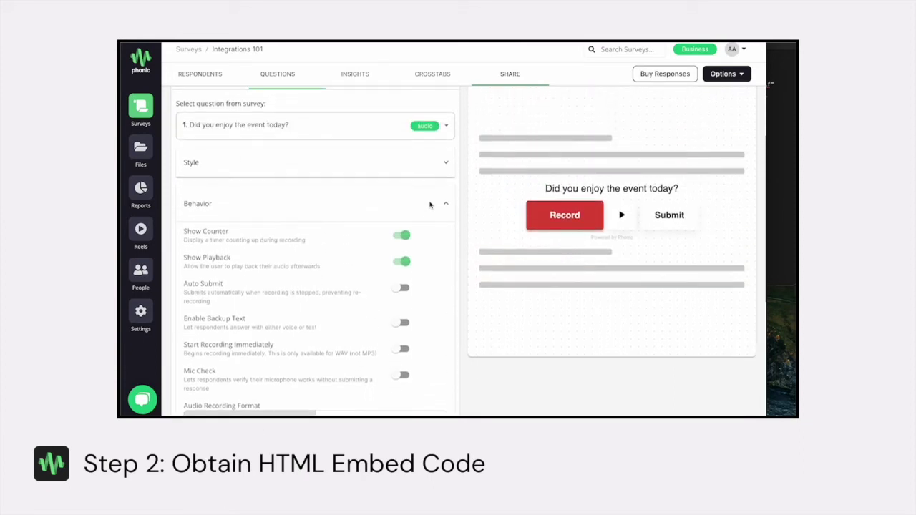
pyautogui.click(431, 133)
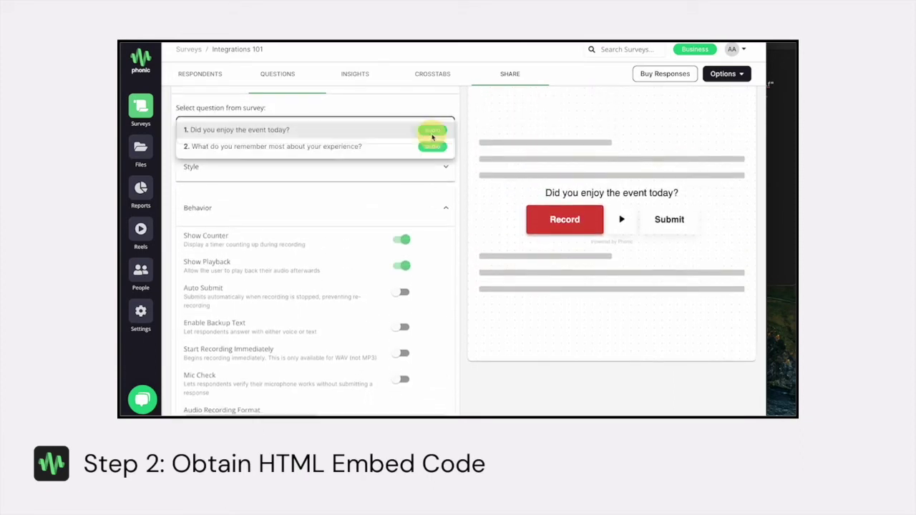
pyautogui.click(367, 146)
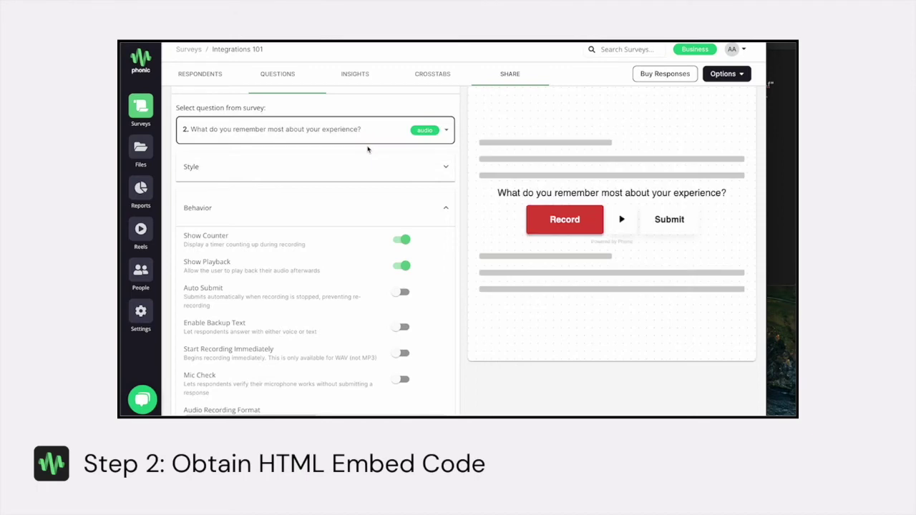
pyautogui.scroll(-5, 375, 255)
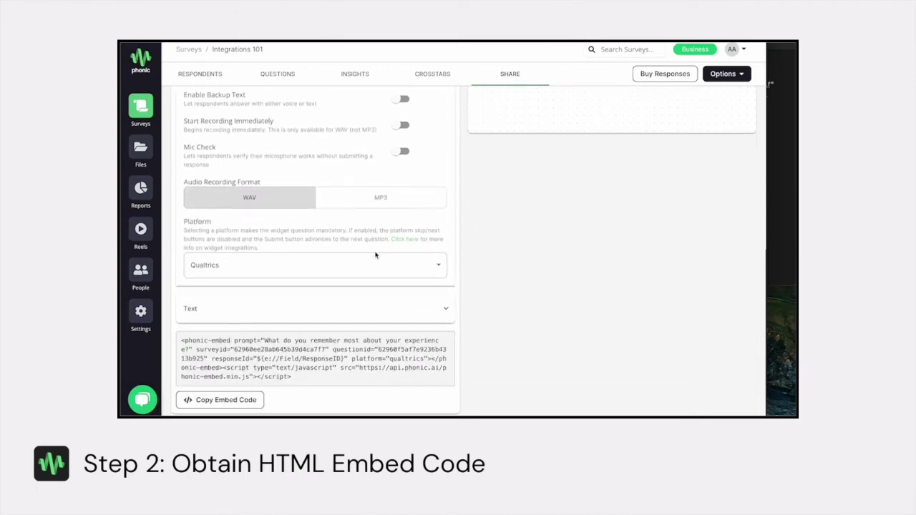
pyautogui.click(252, 403)
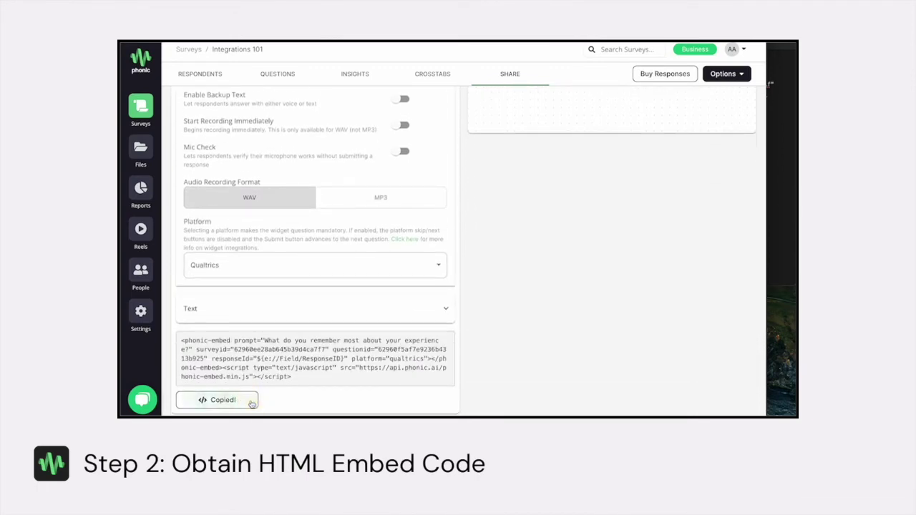
# Return to the text file and paste the second question's embed code below "Question 2:".
pyautogui.click(775, 234)
pyautogui.click(587, 140)
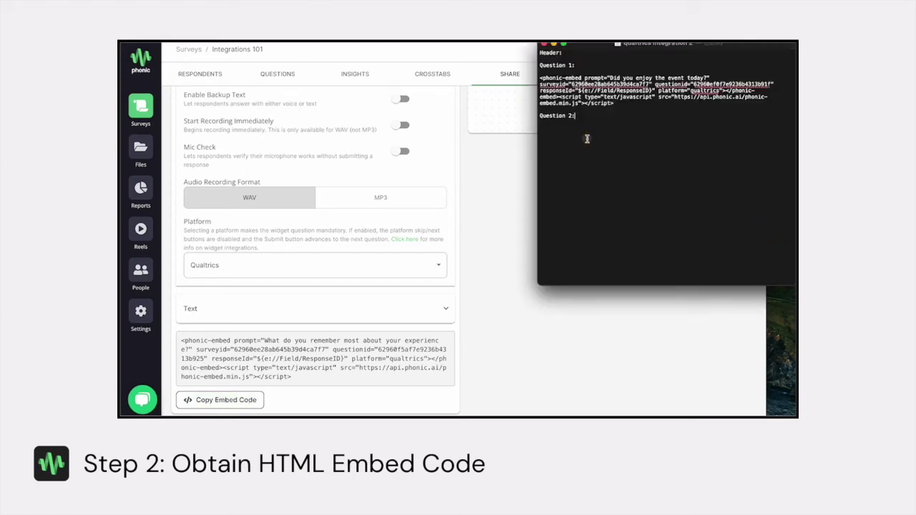
pyautogui.press('Return')
pyautogui.press('super+v')
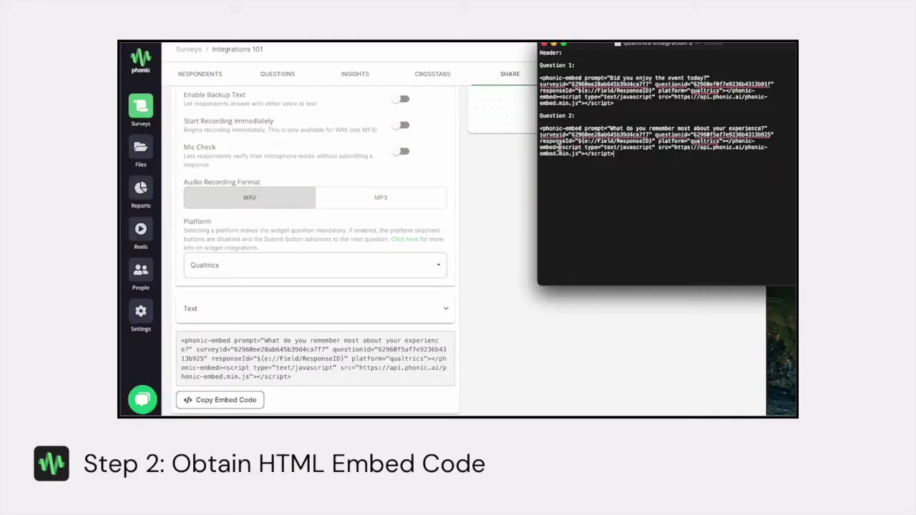
# Move the phonic-embed.min.js script tag from the end of the Question 1 code to below "Header:".
pyautogui.moveTo(558, 148); pyautogui.dragTo(627, 158)
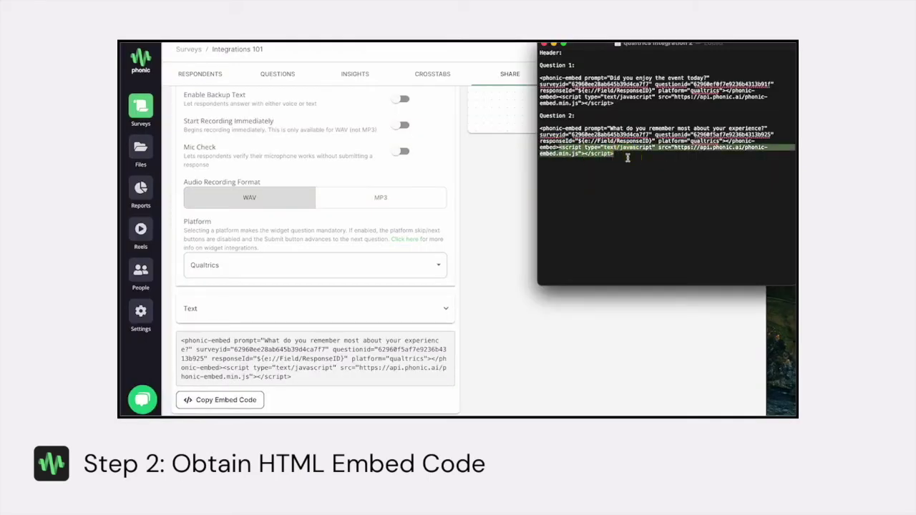
pyautogui.moveTo(559, 97); pyautogui.dragTo(621, 103)
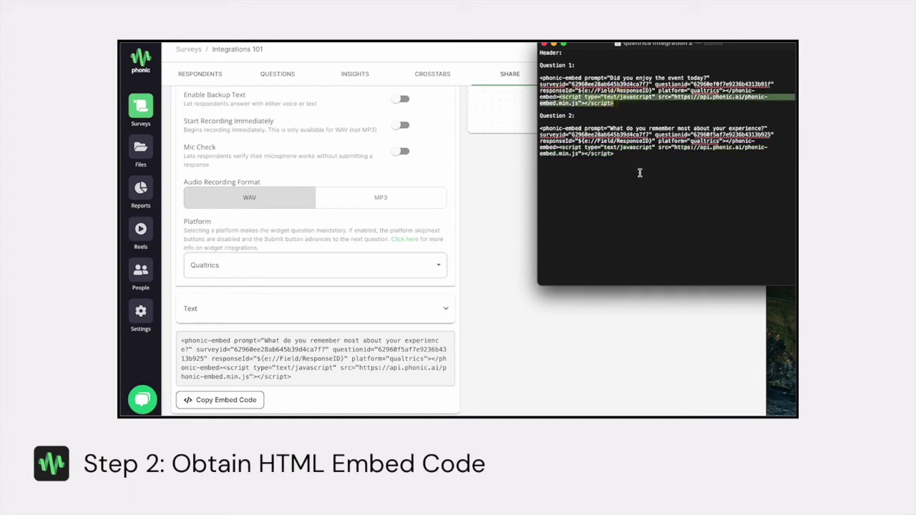
pyautogui.press('BackSpace')
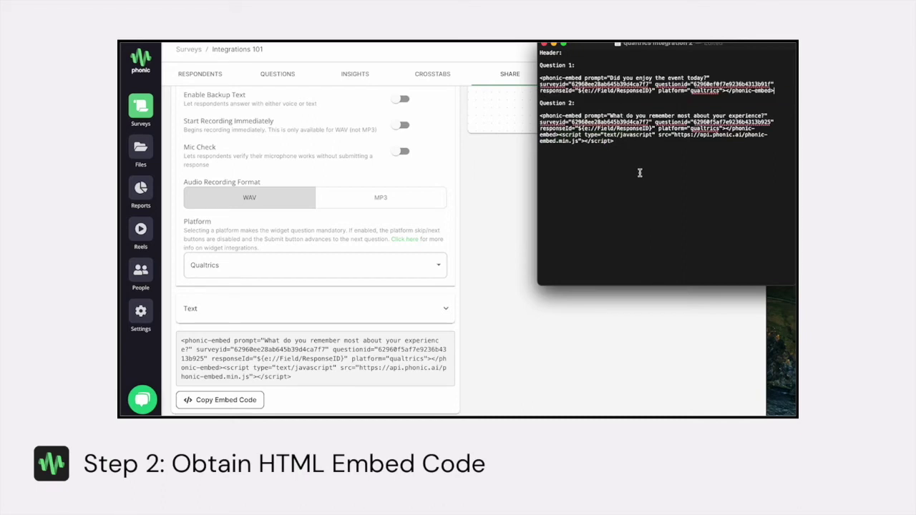
pyautogui.click(566, 53)
pyautogui.press('Return')
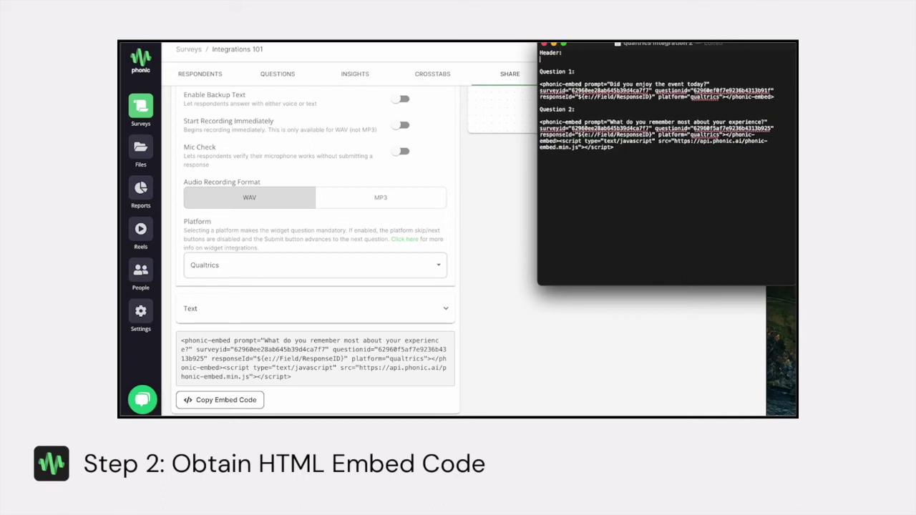
pyautogui.press('super+v')
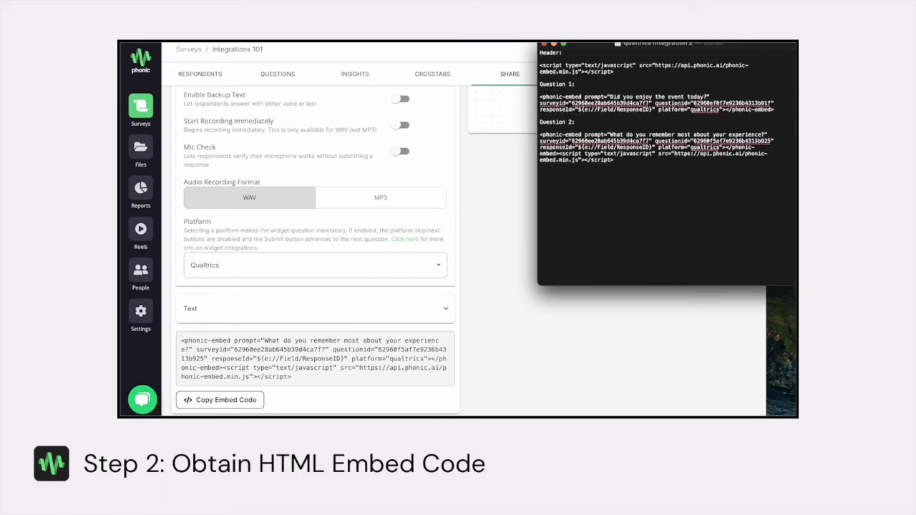
# Delete the duplicate phonic-embed.min.js script tag from the end of the Question 2 code.
pyautogui.click(609, 161)
pyautogui.moveTo(609, 161); pyautogui.dragTo(561, 158)
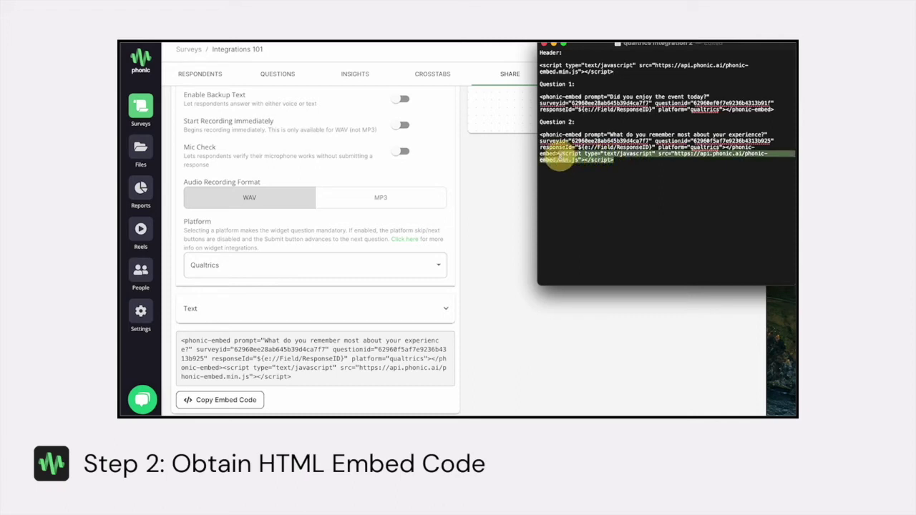
pyautogui.press('BackSpace')
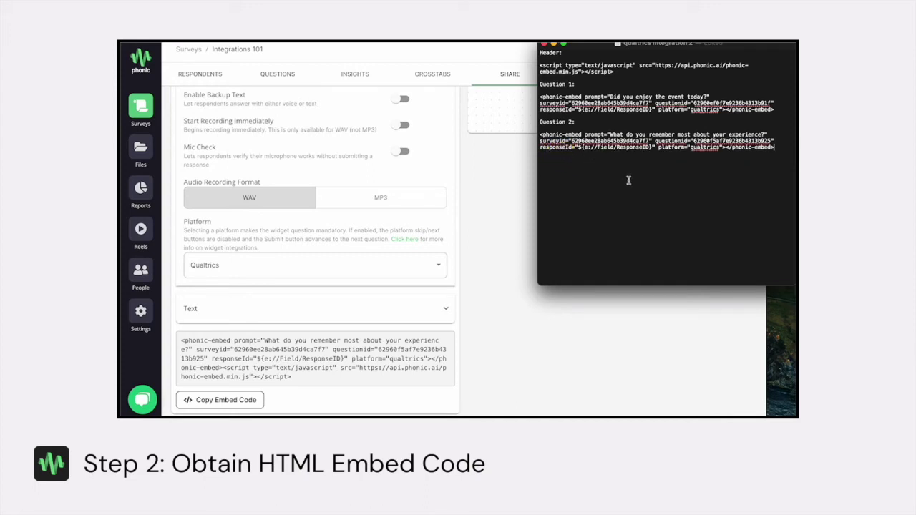
# Remove the prompt attribute and its question text from both the Question 1 and Question 2 embed codes.
pyautogui.click(584, 96)
pyautogui.moveTo(584, 96); pyautogui.dragTo(711, 94)
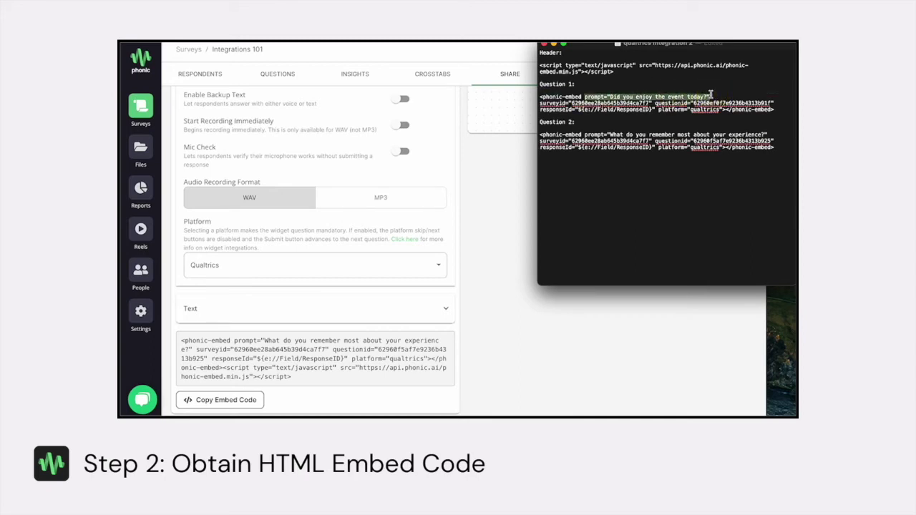
pyautogui.press('BackSpace')
pyautogui.press('BackSpace')
pyautogui.moveTo(584, 133); pyautogui.dragTo(767, 134)
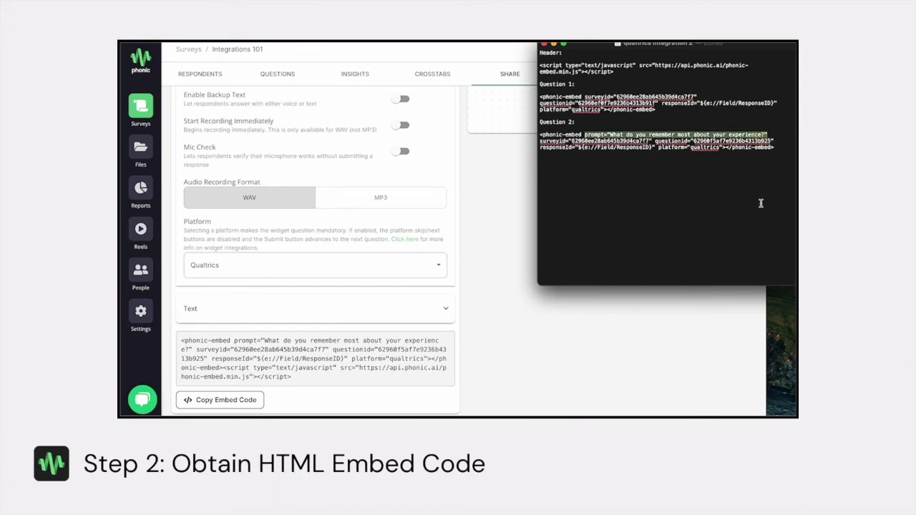
pyautogui.press('BackSpace')
pyautogui.press('BackSpace')
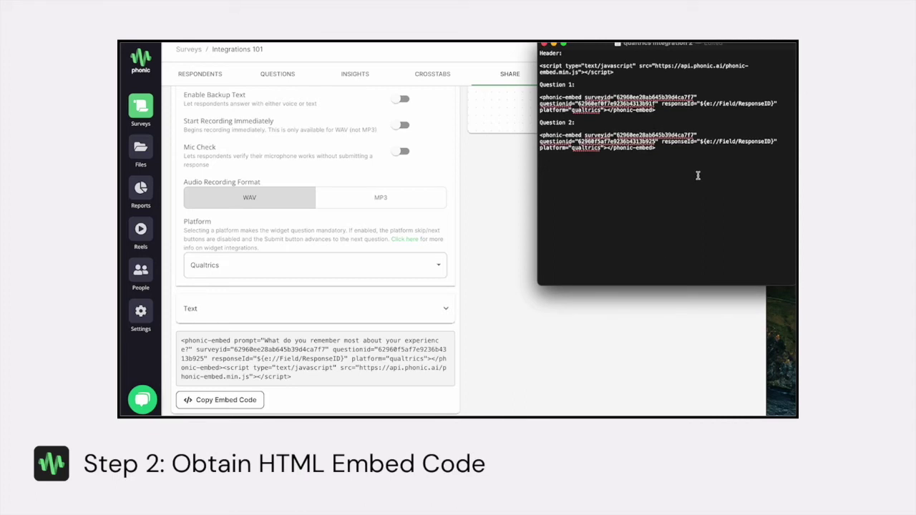
# Remove the platform="qualtrics" attribute from both the Question 2 and Question 1 embed codes.
pyautogui.moveTo(539, 147); pyautogui.dragTo(607, 151)
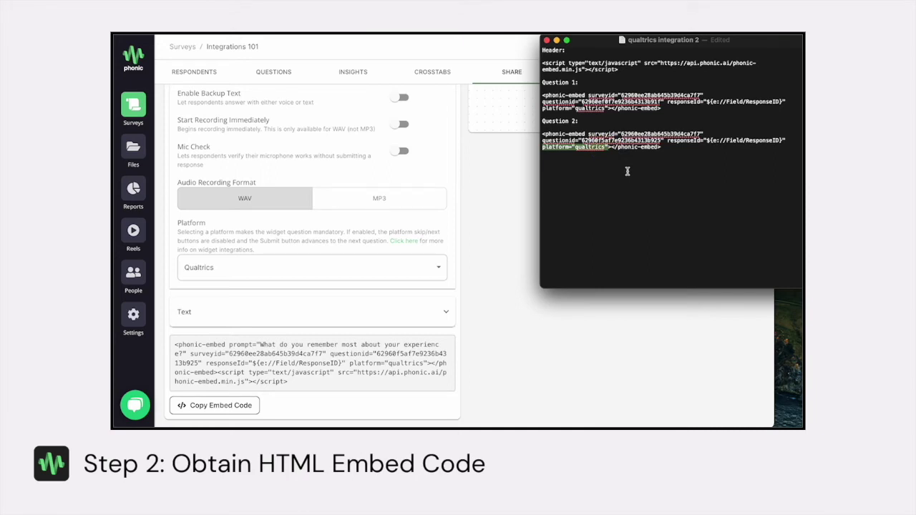
pyautogui.press('BackSpace')
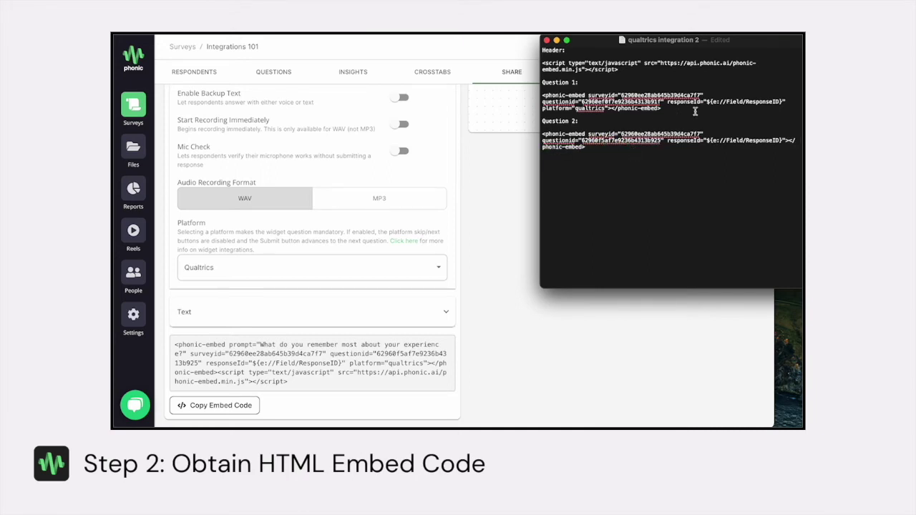
pyautogui.moveTo(608, 109); pyautogui.dragTo(540, 110)
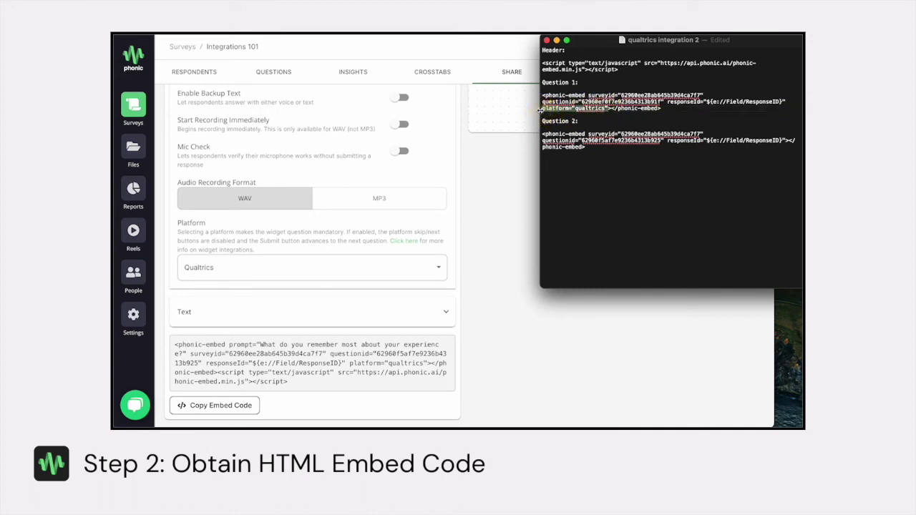
pyautogui.press('BackSpace')
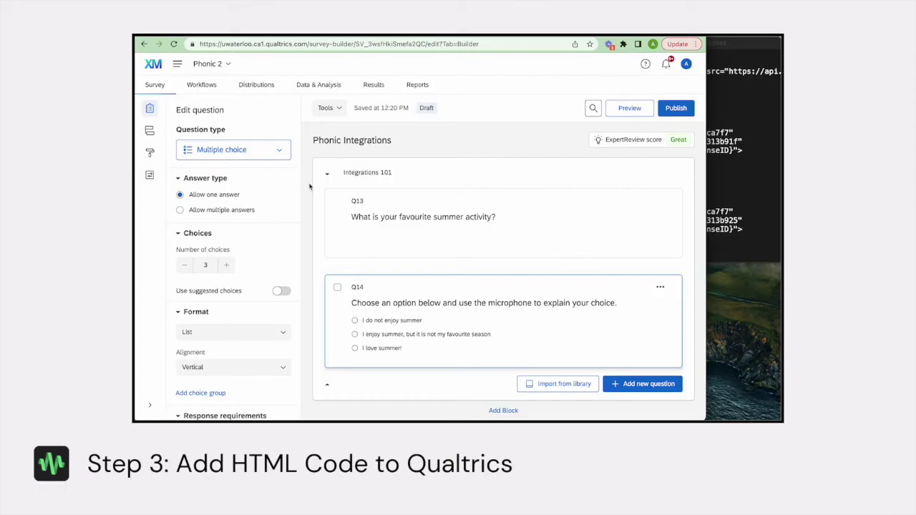
# Open the survey's Header editor in the general look and feel settings and switch it to source view.
pyautogui.click(151, 154)
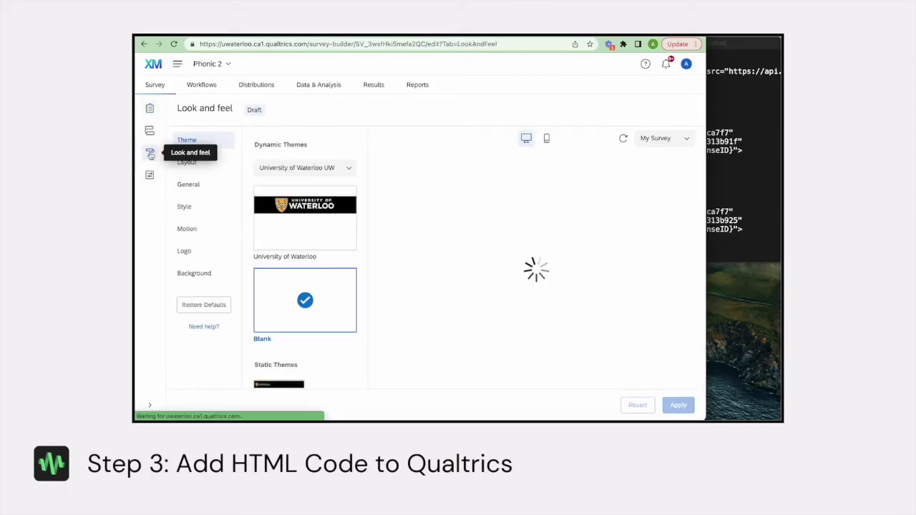
pyautogui.click(205, 187)
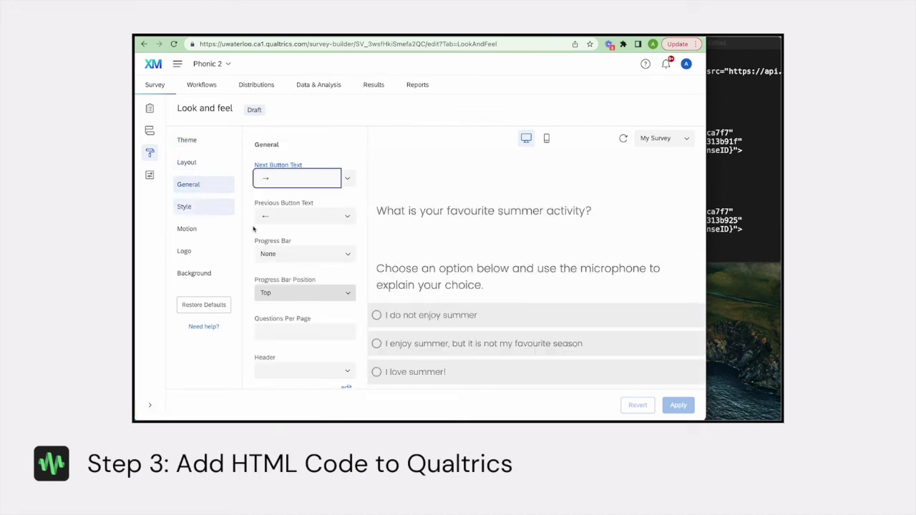
pyautogui.scroll(-1, 303, 286)
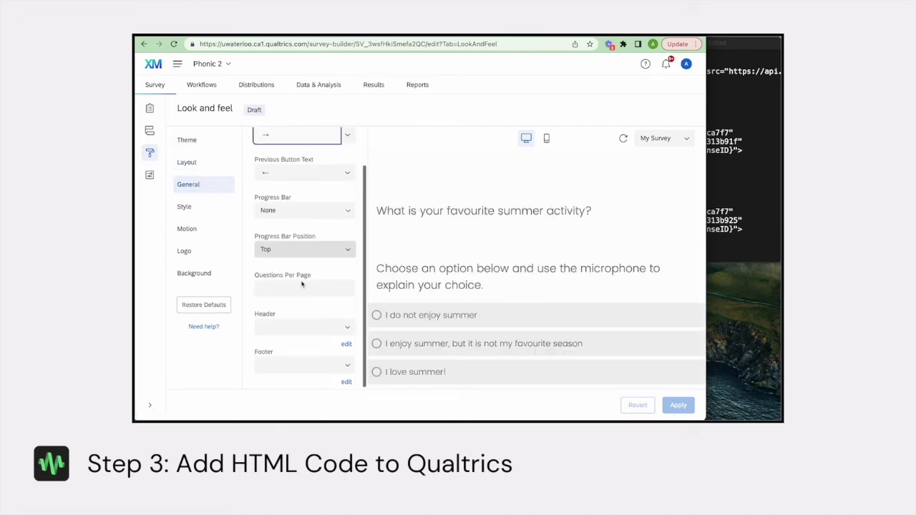
pyautogui.click(290, 329)
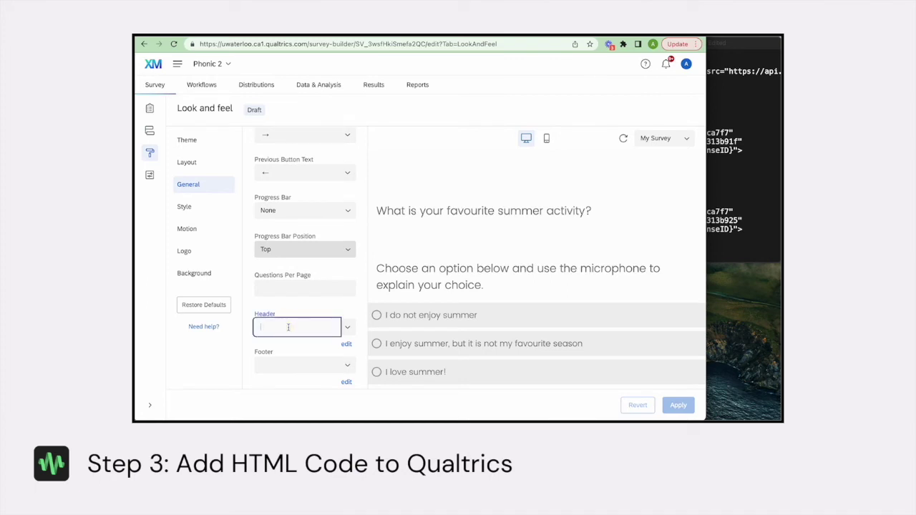
pyautogui.click(346, 344)
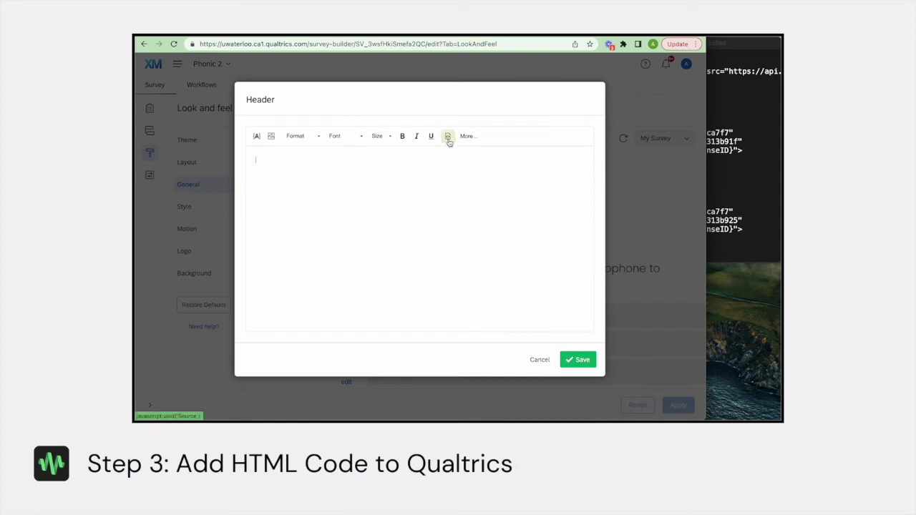
pyautogui.click(448, 138)
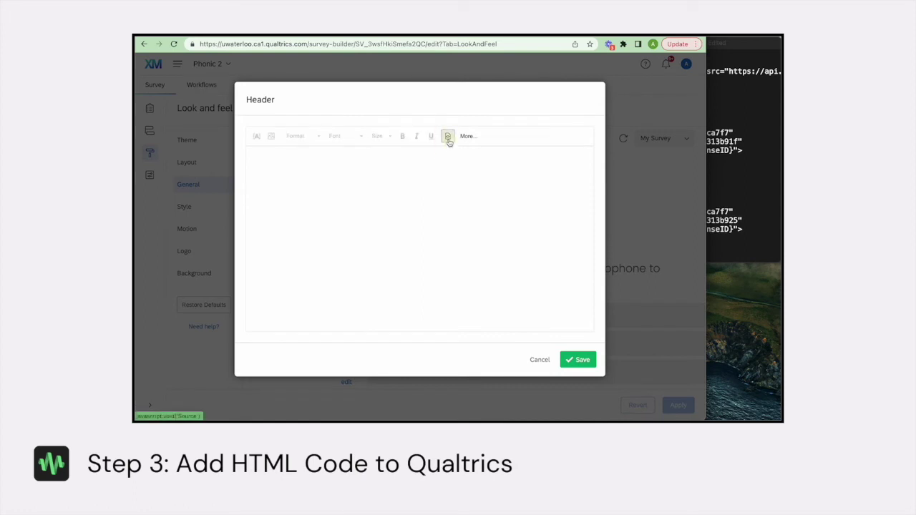
# Copy the phonic-embed.min.js script tag from the notes into the header source, then save and apply the header.
pyautogui.click(747, 115)
pyautogui.moveTo(673, 80); pyautogui.dragTo(568, 72)
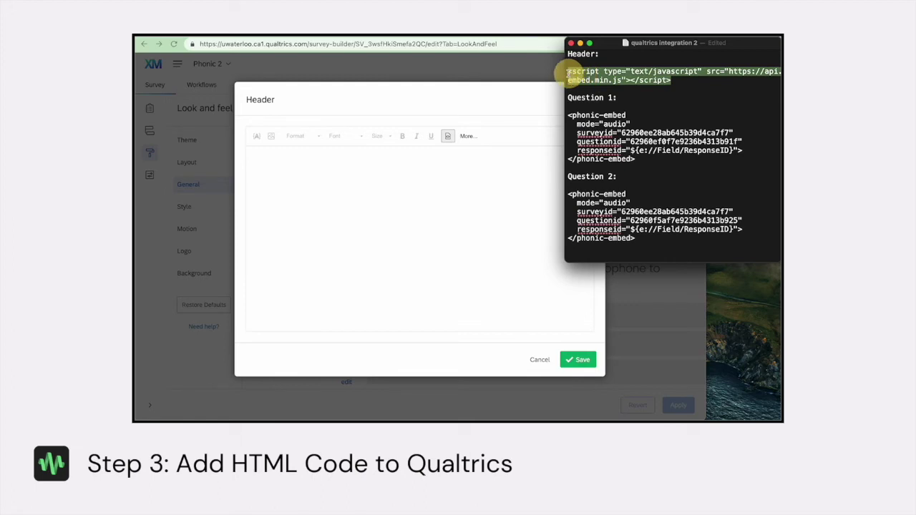
pyautogui.rightClick(649, 82)
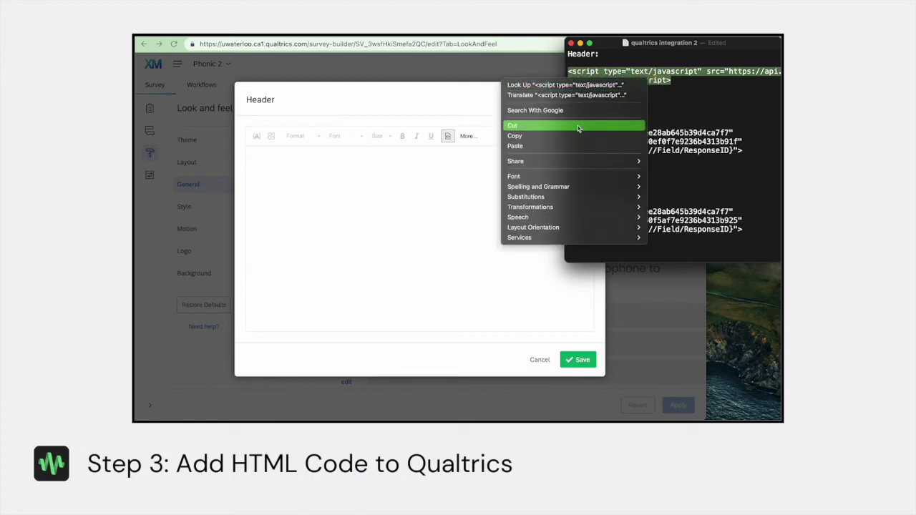
pyautogui.click(576, 135)
pyautogui.click(353, 161)
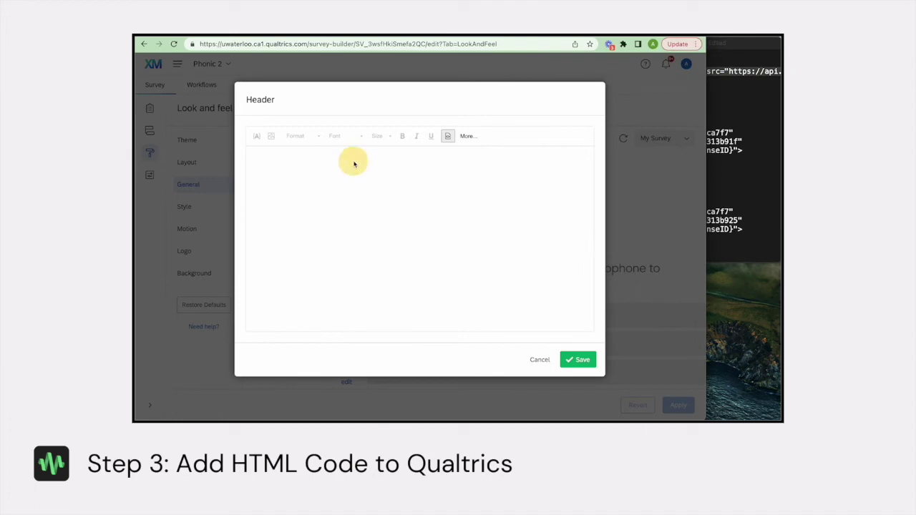
pyautogui.click(353, 161)
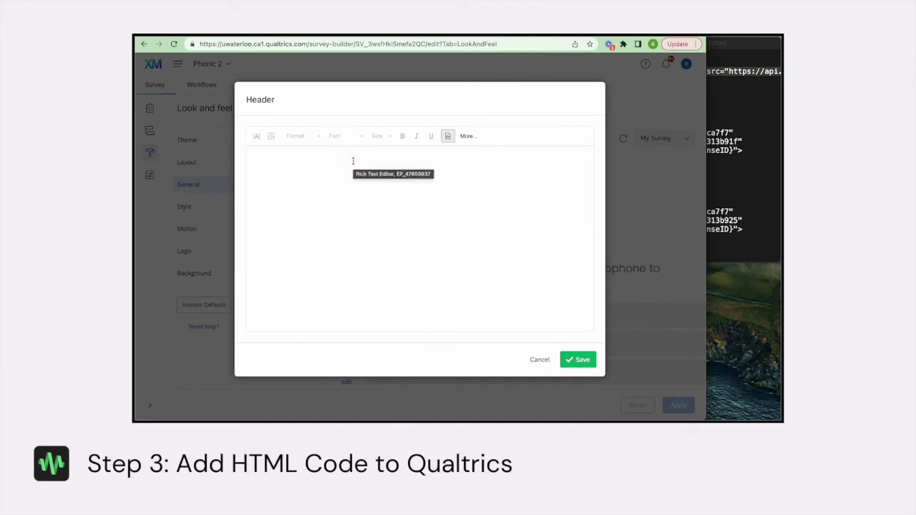
pyautogui.press('super+v')
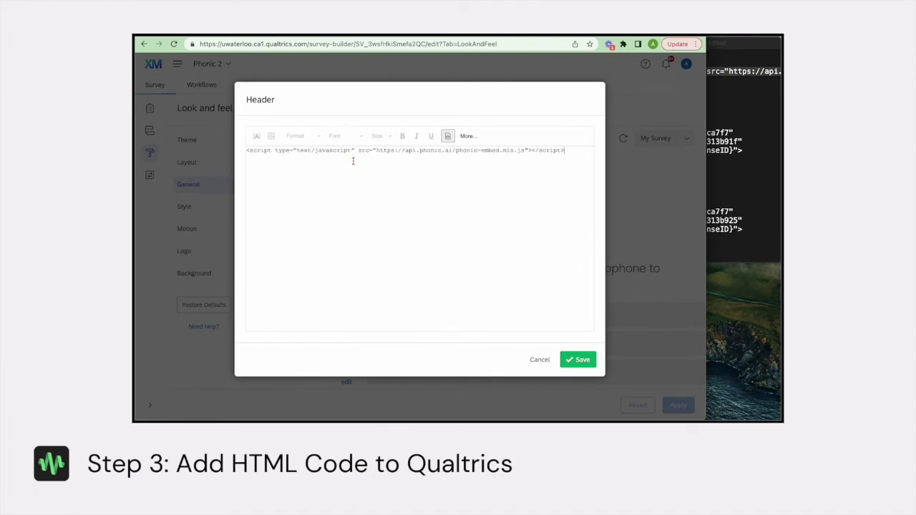
pyautogui.click(578, 360)
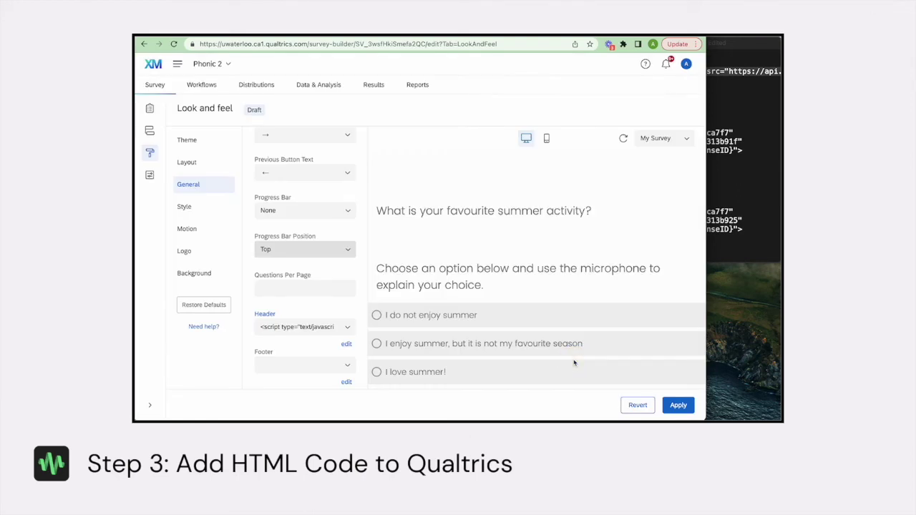
pyautogui.click(680, 406)
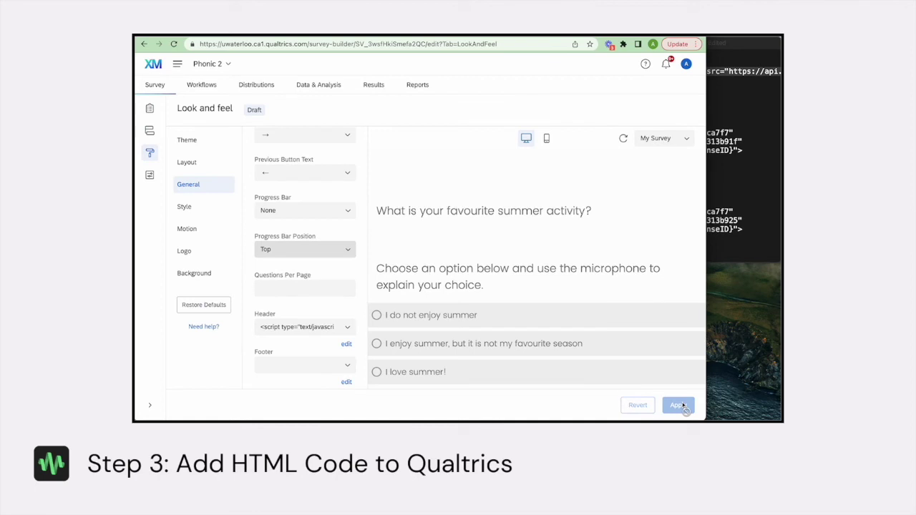
# Add the Question 1 phonic-embed code from the notes below Q13's question text in its HTML view.
pyautogui.click(150, 108)
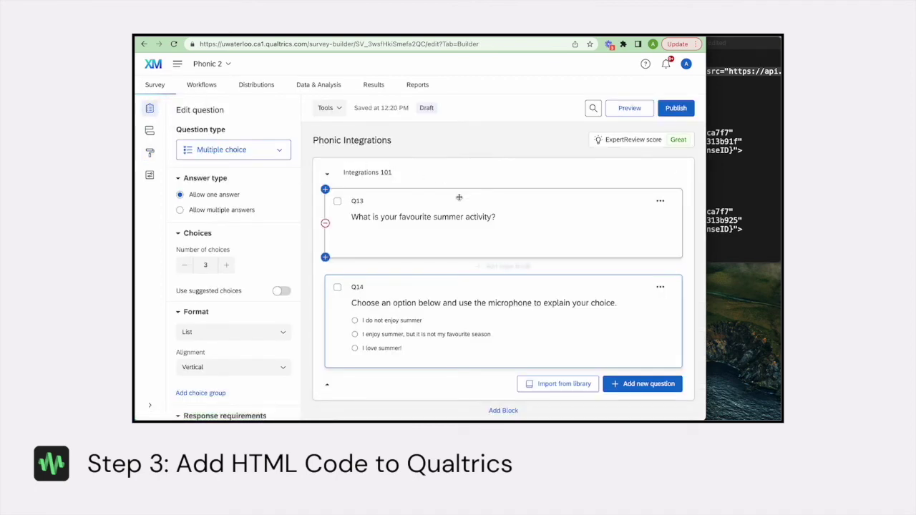
pyautogui.click(514, 218)
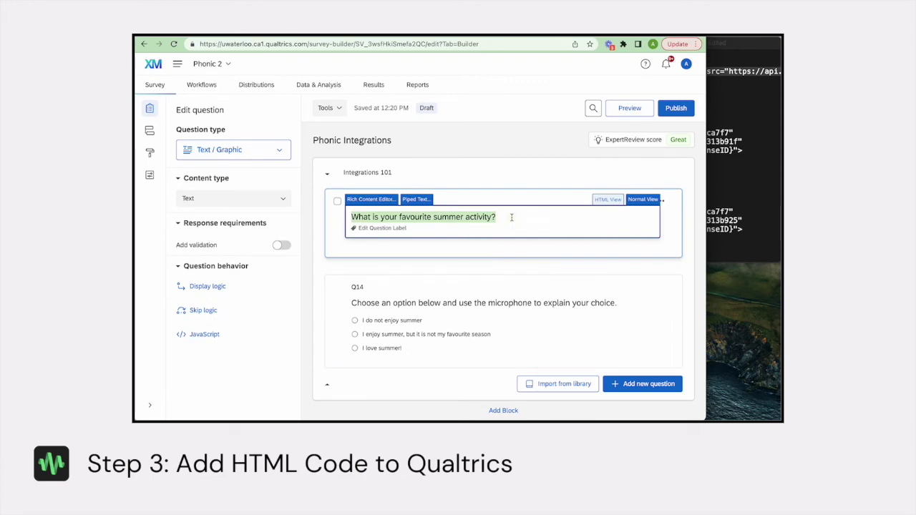
pyautogui.click(610, 201)
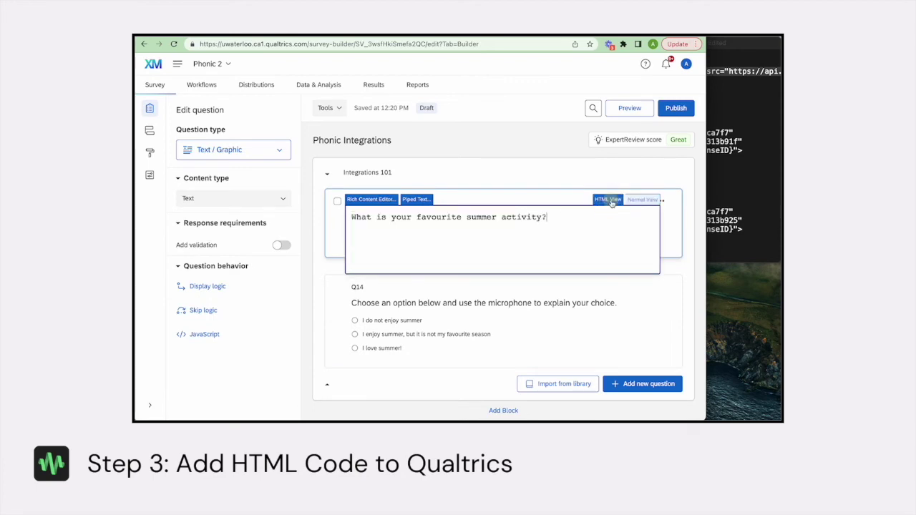
pyautogui.press('Return')
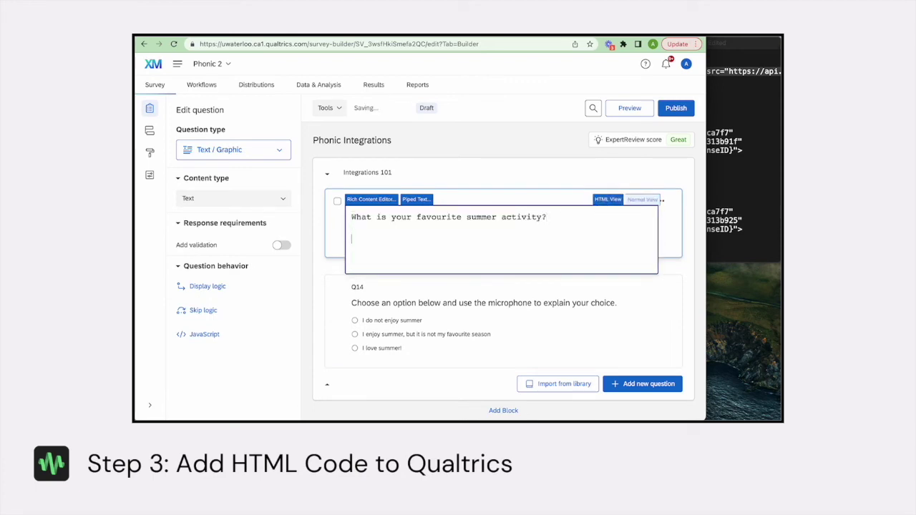
pyautogui.click(763, 190)
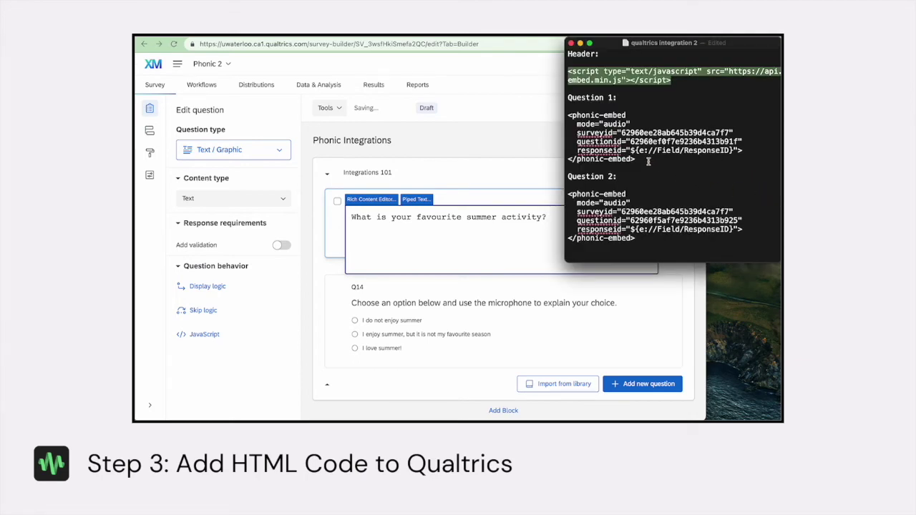
pyautogui.moveTo(647, 162); pyautogui.dragTo(556, 116)
pyautogui.click(436, 236)
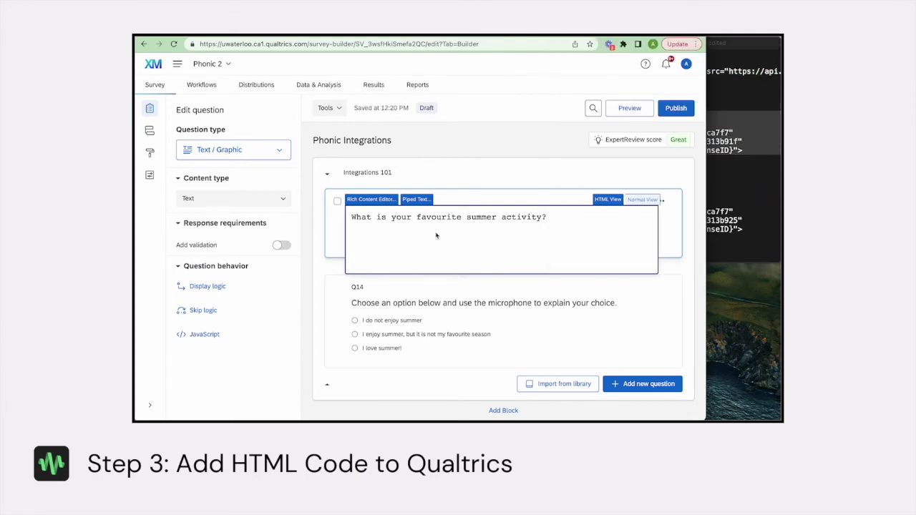
pyautogui.press('super+v')
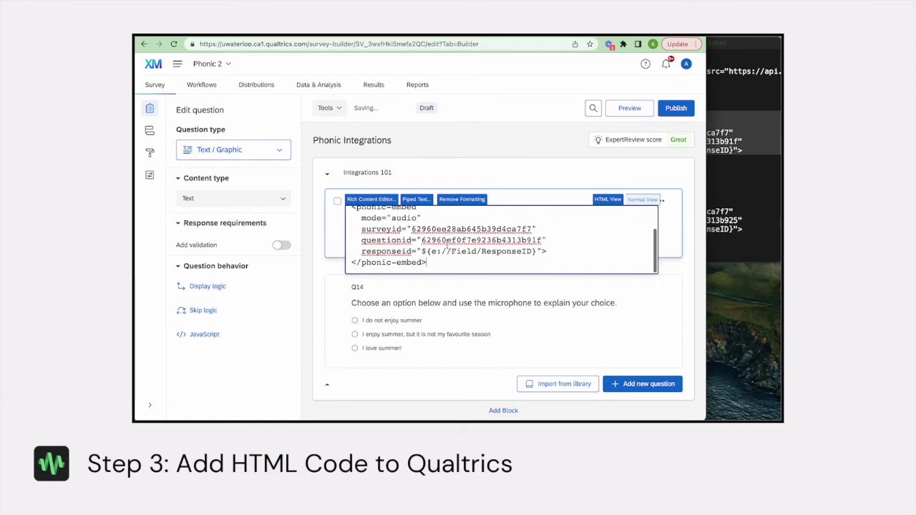
pyautogui.scroll(3, 447, 243)
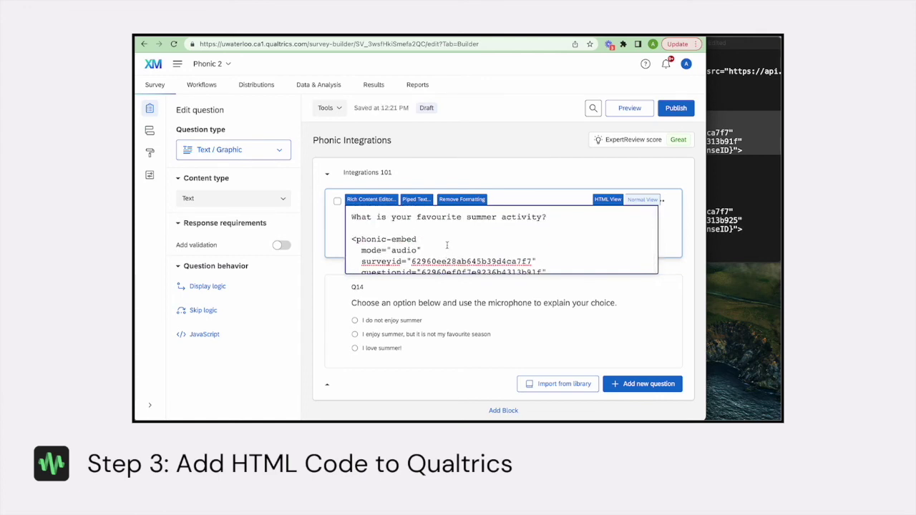
pyautogui.click(475, 297)
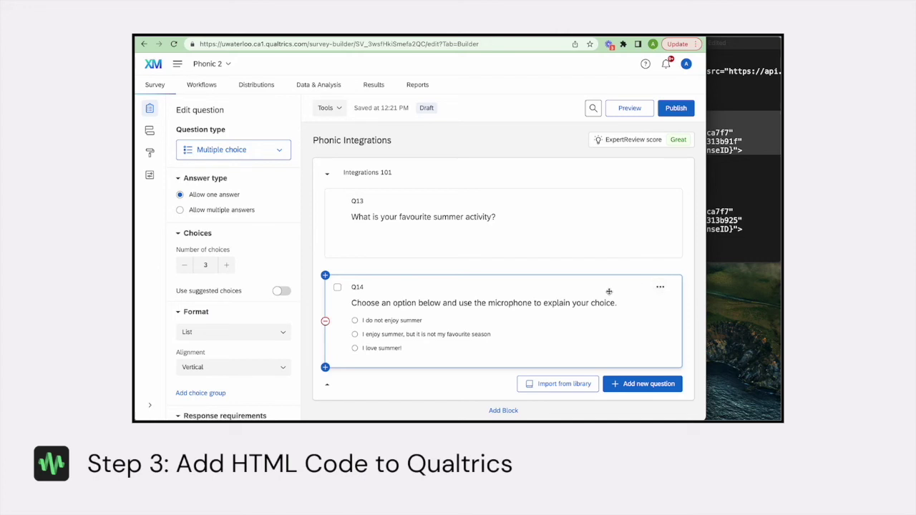
# Add the Question 2 phonic-embed code from the notes below Q14's question text in its HTML view.
pyautogui.click(584, 301)
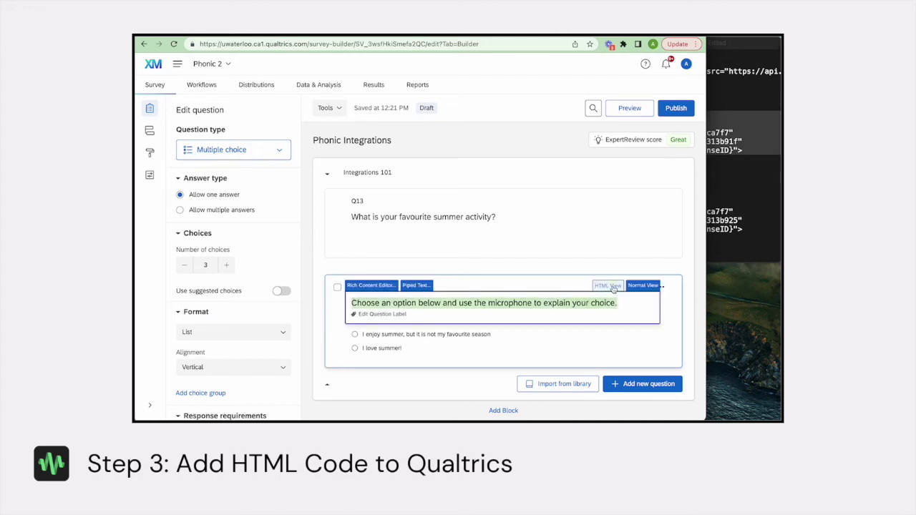
pyautogui.click(609, 285)
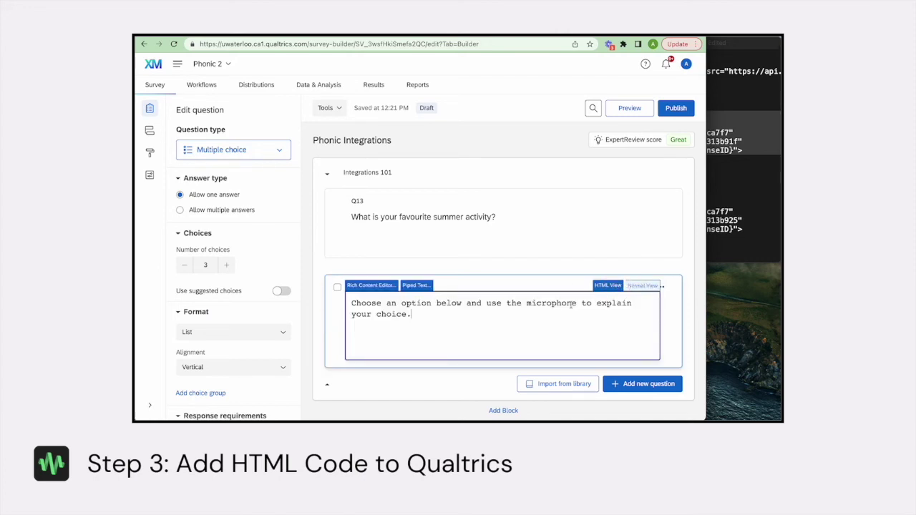
pyautogui.click(726, 252)
pyautogui.moveTo(637, 239); pyautogui.dragTo(559, 196)
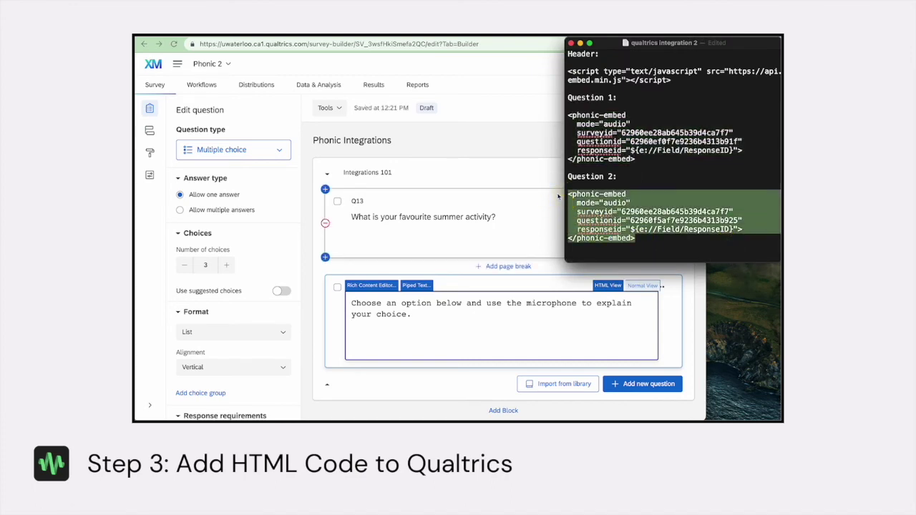
pyautogui.click(404, 341)
pyautogui.hotkey('ctrl', 'v')
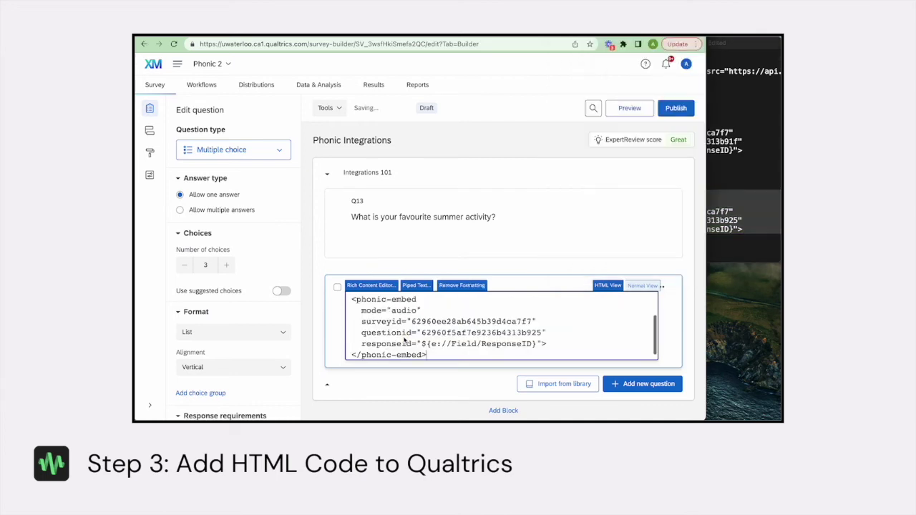
pyautogui.scroll(2, 485, 336)
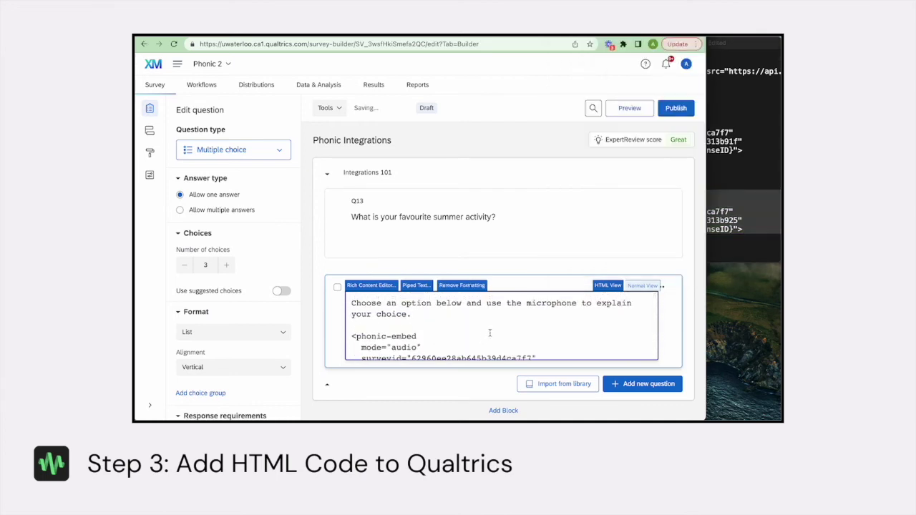
pyautogui.click(699, 274)
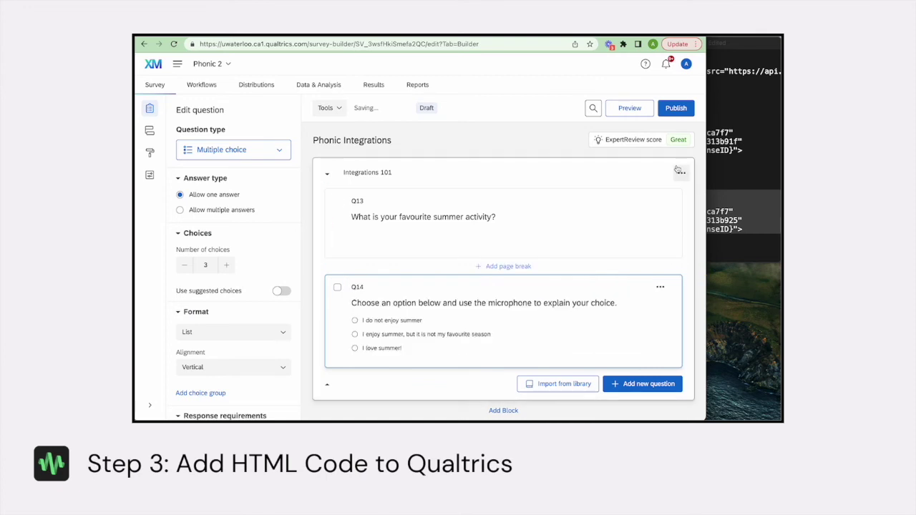
# Preview the Integrations 101 block to check both questions' audio recorders, then close the preview.
pyautogui.click(680, 173)
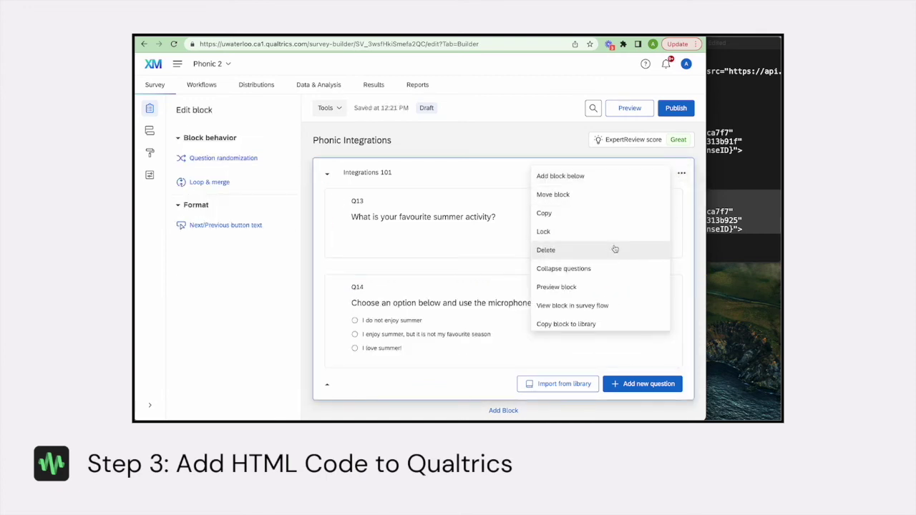
pyautogui.click(611, 287)
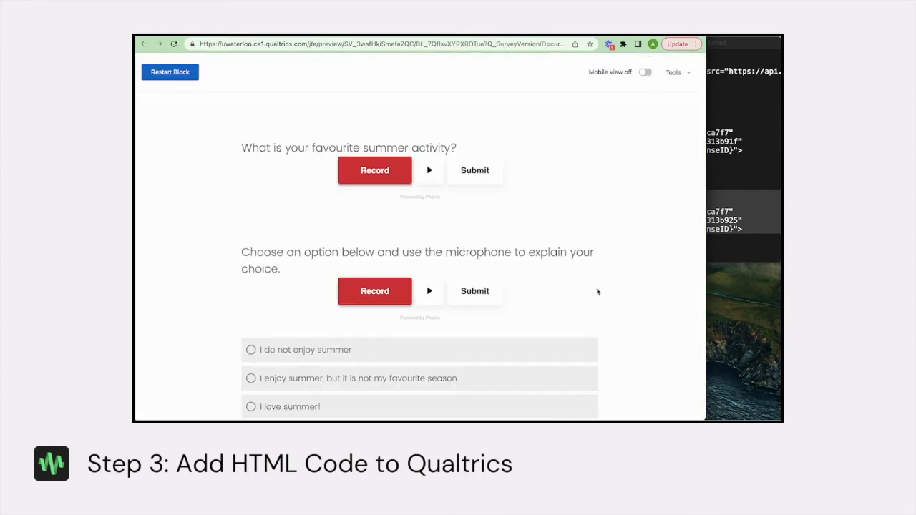
pyautogui.scroll(-2, 596, 293)
pyautogui.scroll(2, 596, 293)
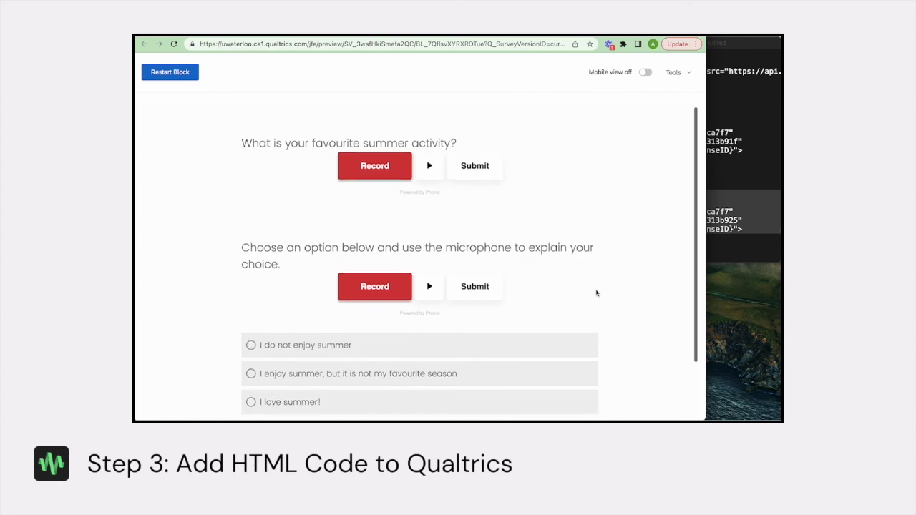
pyautogui.scroll(1, 596, 292)
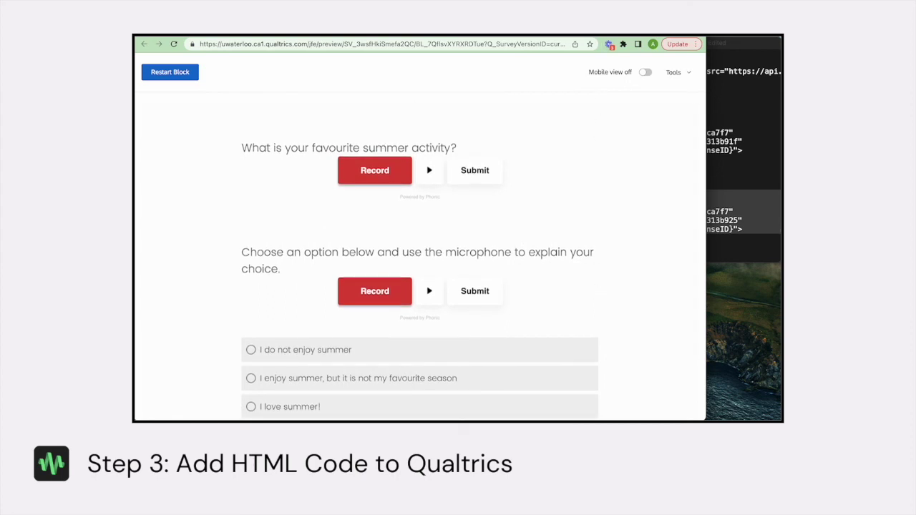
pyautogui.hotkey('ctrl', 'w')
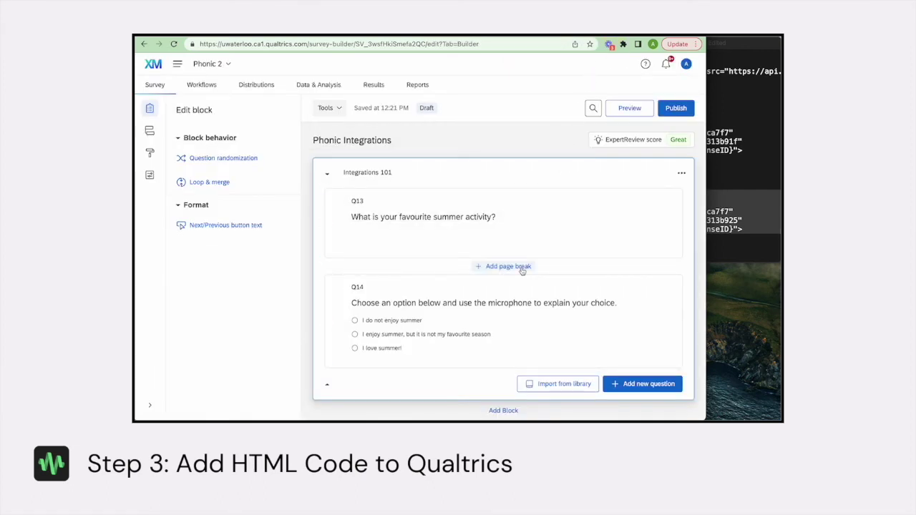
# Add a page break between Q13 and Q14, and preview the Integrations 101 block.
pyautogui.click(523, 269)
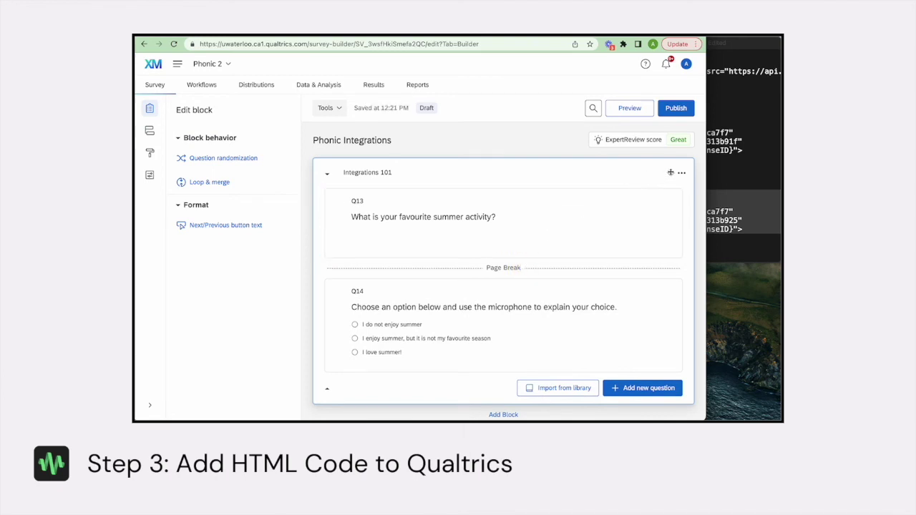
pyautogui.click(682, 174)
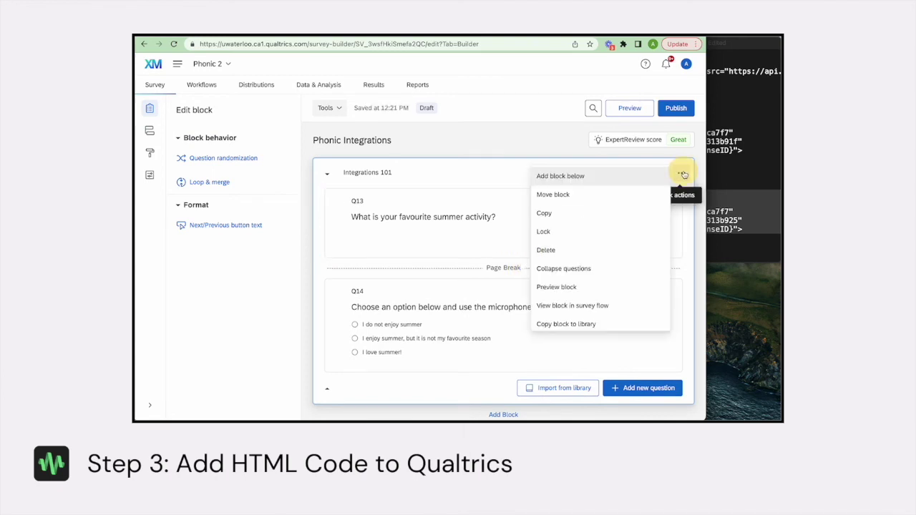
pyautogui.click(615, 288)
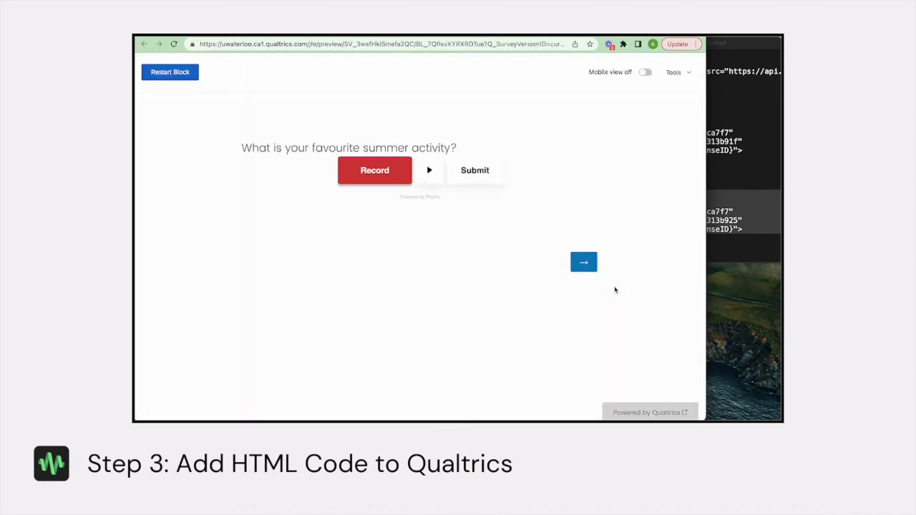
# Record a short audio answer to the favourite summer activity question, submit it and advance to the next page.
pyautogui.click(382, 179)
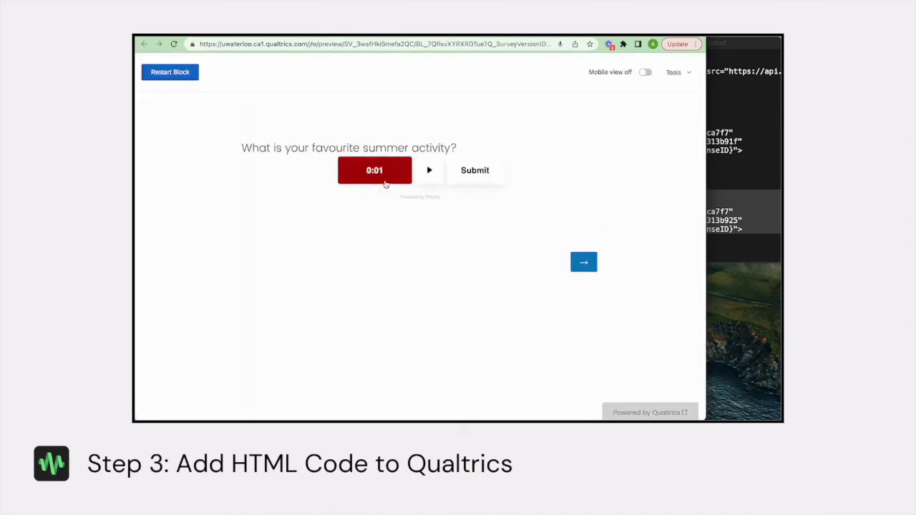
pyautogui.click(382, 179)
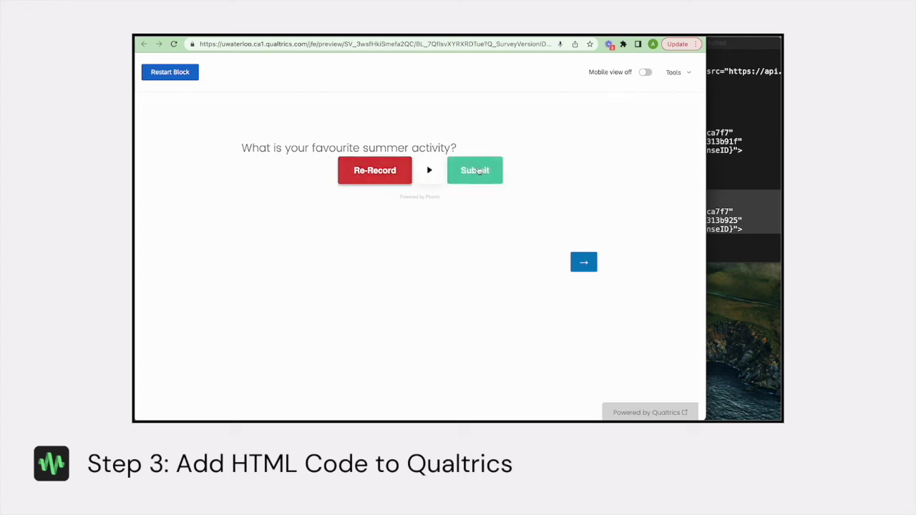
pyautogui.click(474, 170)
pyautogui.click(593, 263)
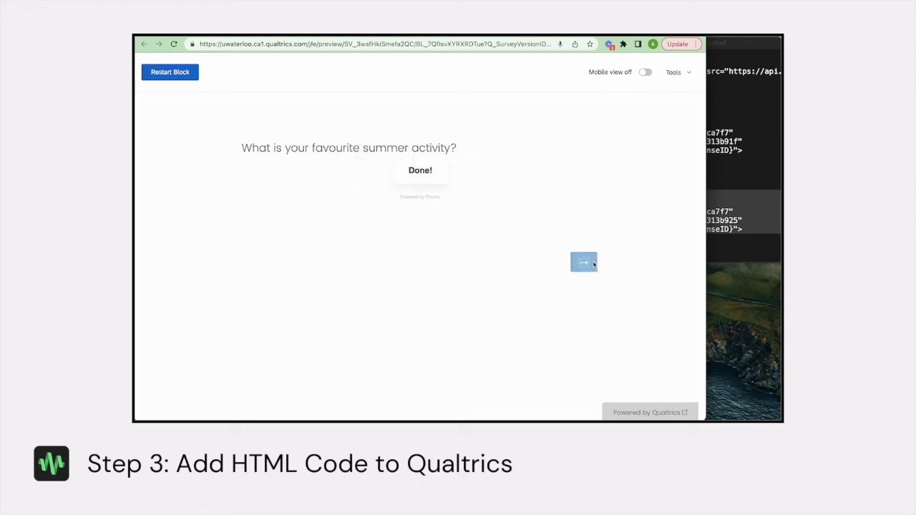
# Record and submit an audio explanation for the second question, and choose the answer "I love summer!".
pyautogui.click(379, 191)
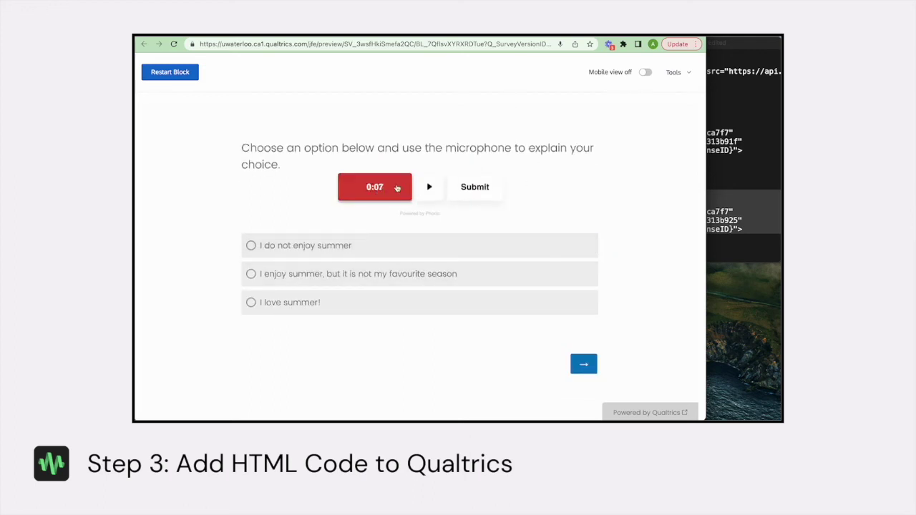
pyautogui.click(373, 187)
pyautogui.click(476, 184)
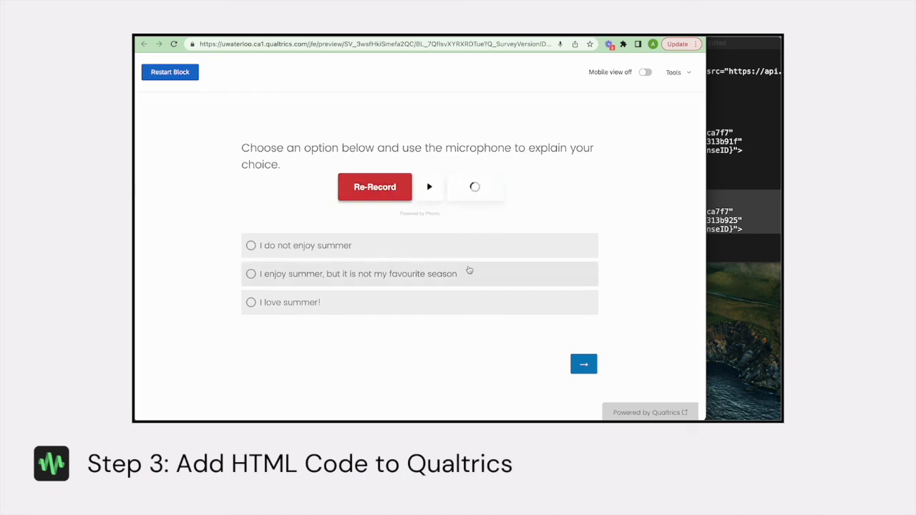
pyautogui.click(524, 307)
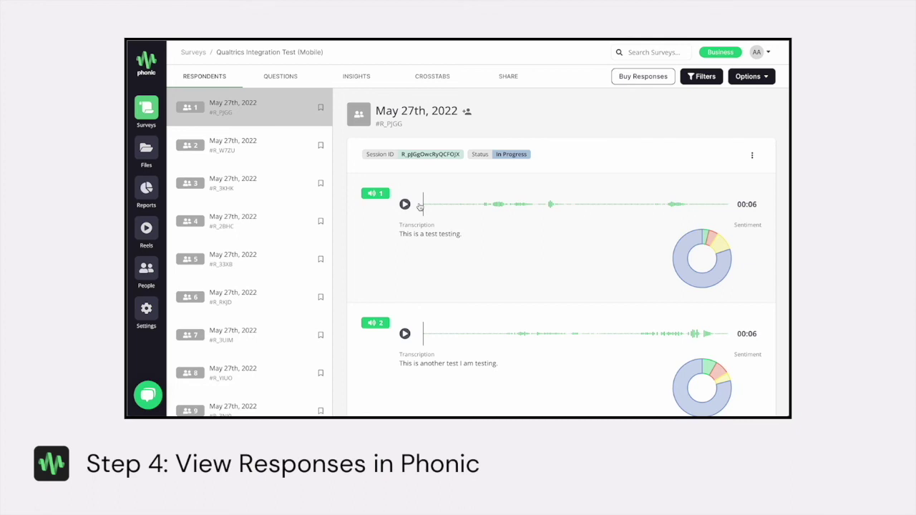
# In Phonic's Qualtrics Integration Test (Mobile) survey, examine the session IDs of the first and second respondents.
pyautogui.moveTo(401, 156); pyautogui.dragTo(459, 154)
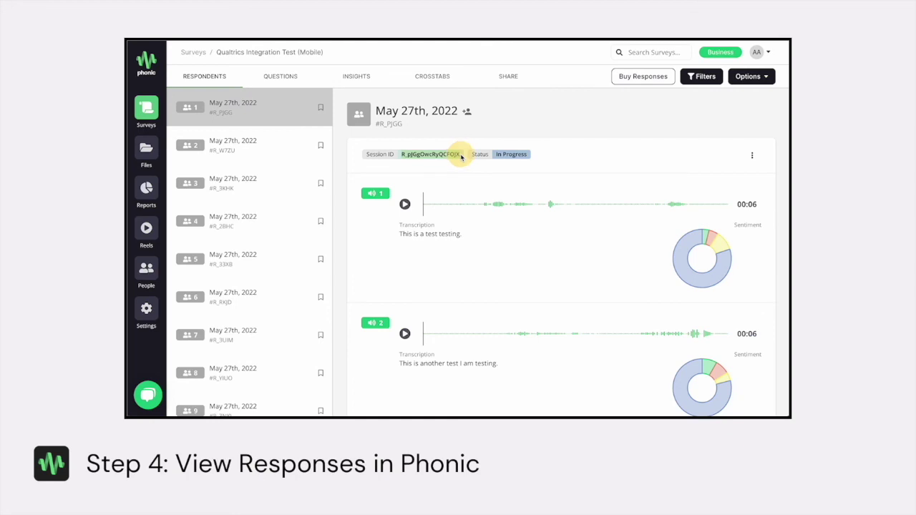
pyautogui.click(459, 167)
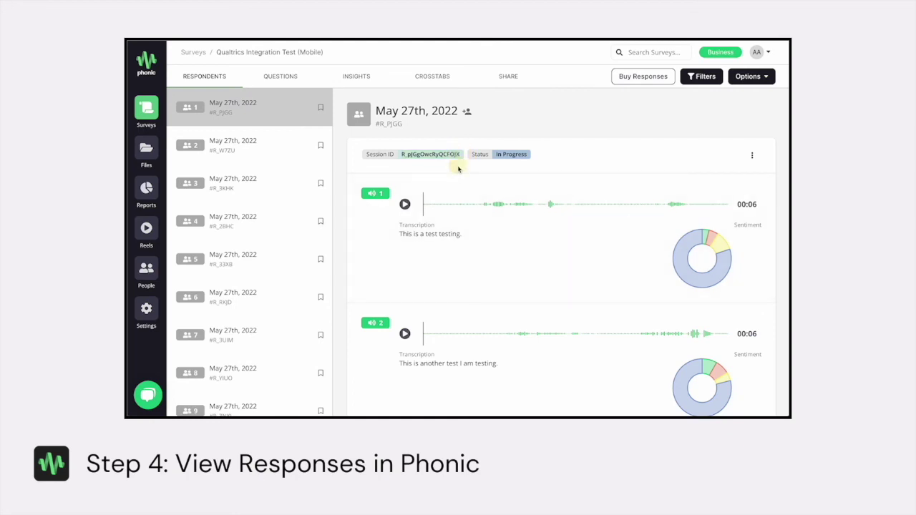
pyautogui.click(224, 149)
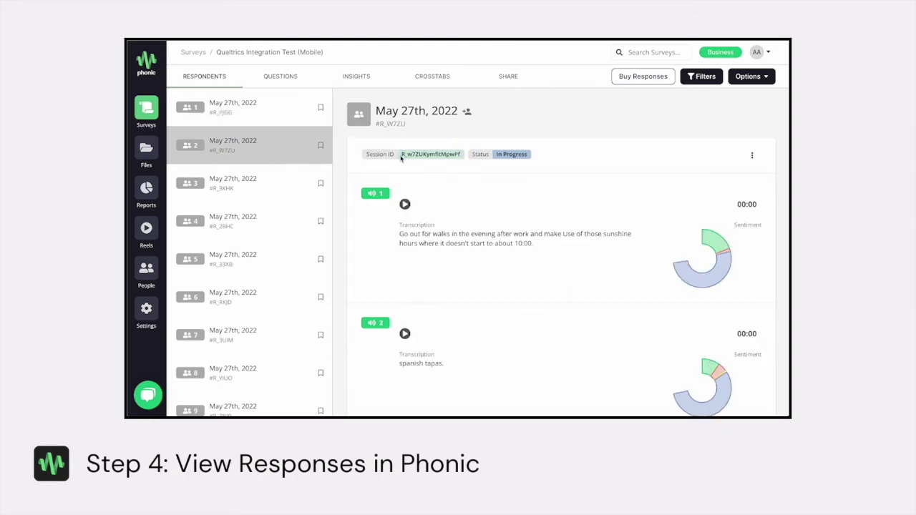
pyautogui.moveTo(401, 158); pyautogui.dragTo(475, 169)
pyautogui.click(473, 169)
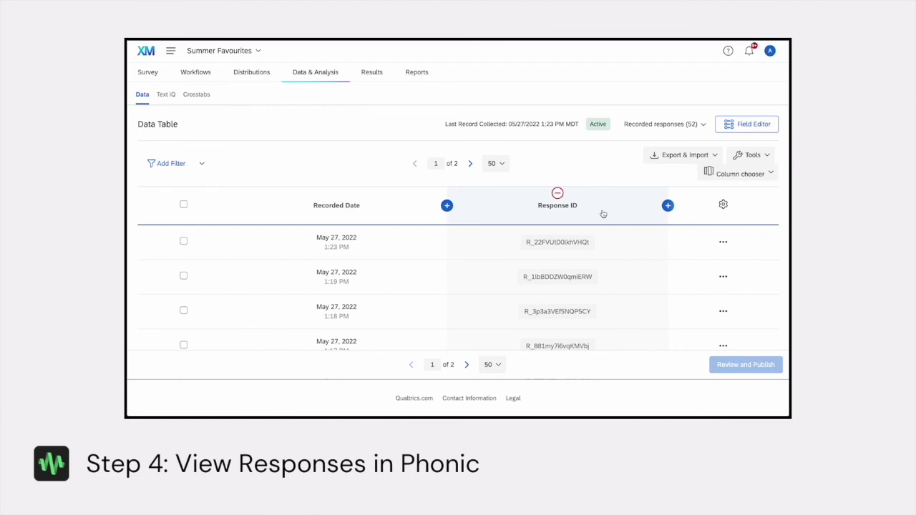
# In Qualtrics' Summer Favourites data table, browse the Survey Metadata fields available as columns.
pyautogui.click(757, 178)
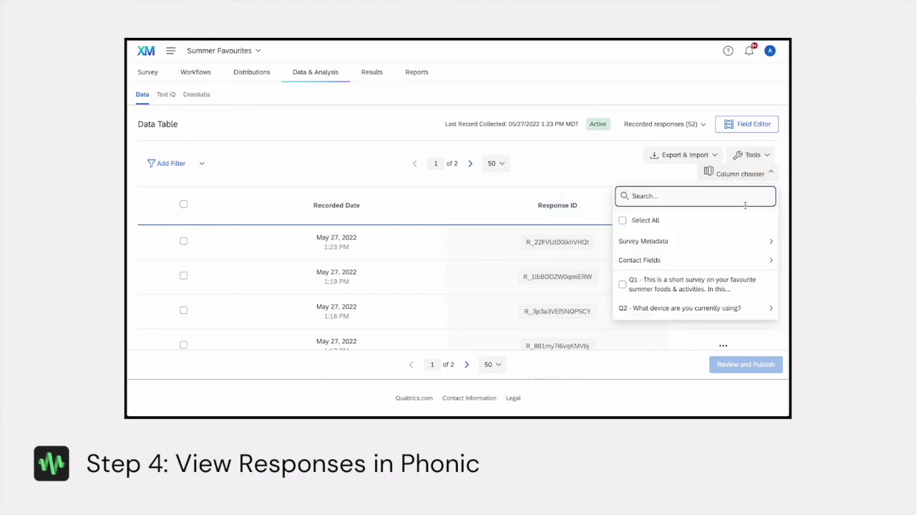
pyautogui.click(640, 243)
pyautogui.scroll(-4, 576, 248)
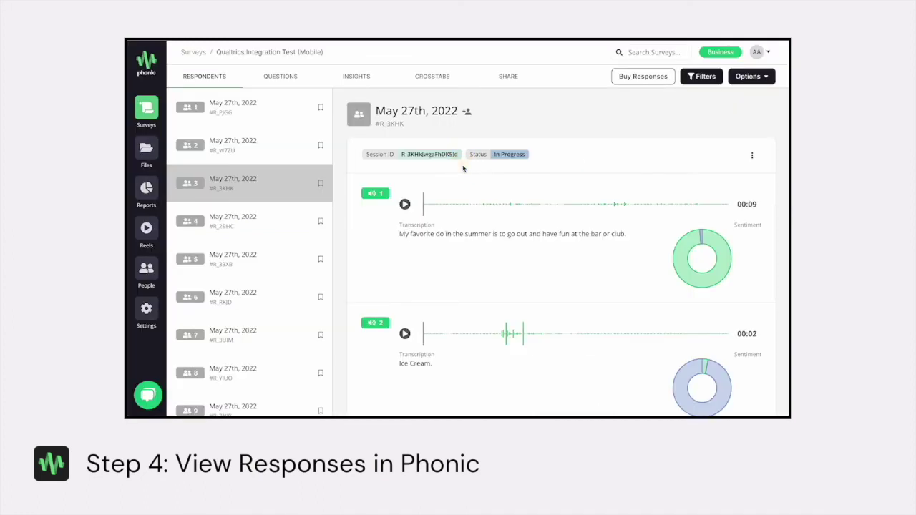
# In Phonic, export the survey data as CSV with response IDs included, and inspect the exported responseId column.
pyautogui.click(748, 76)
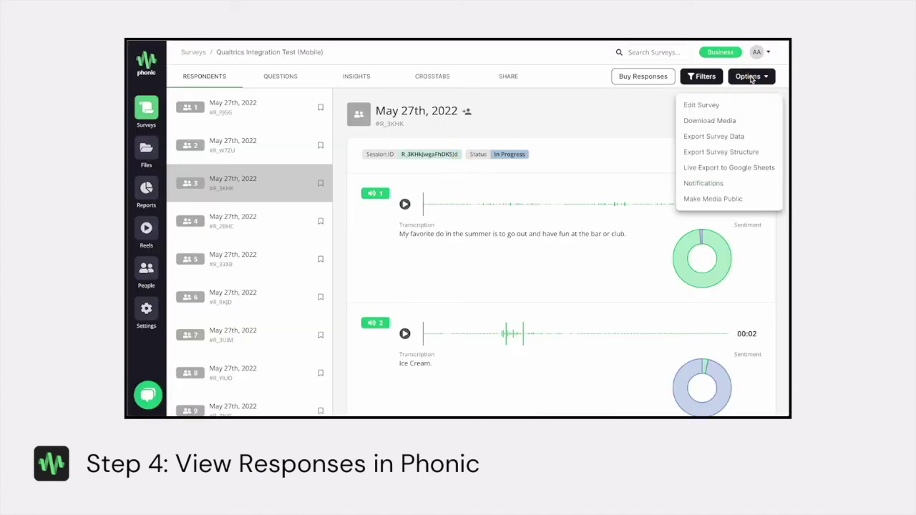
pyautogui.click(715, 135)
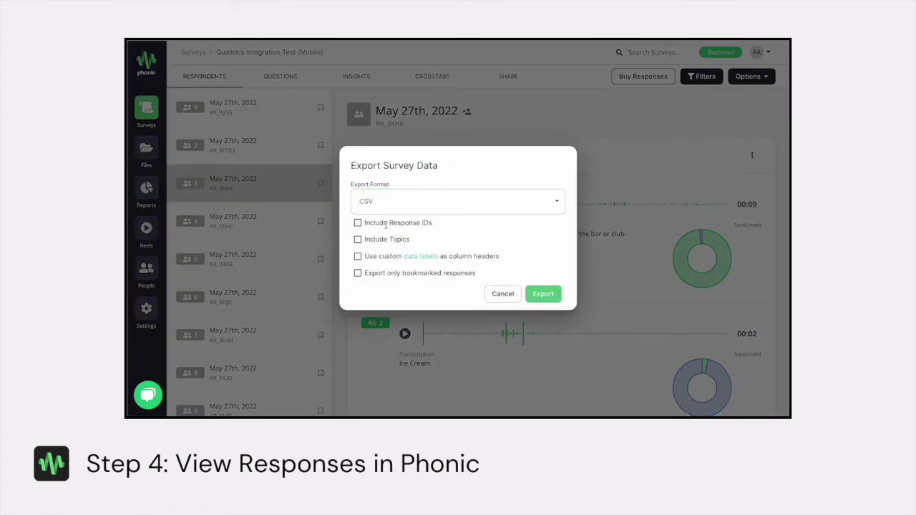
pyautogui.click(359, 223)
pyautogui.click(542, 294)
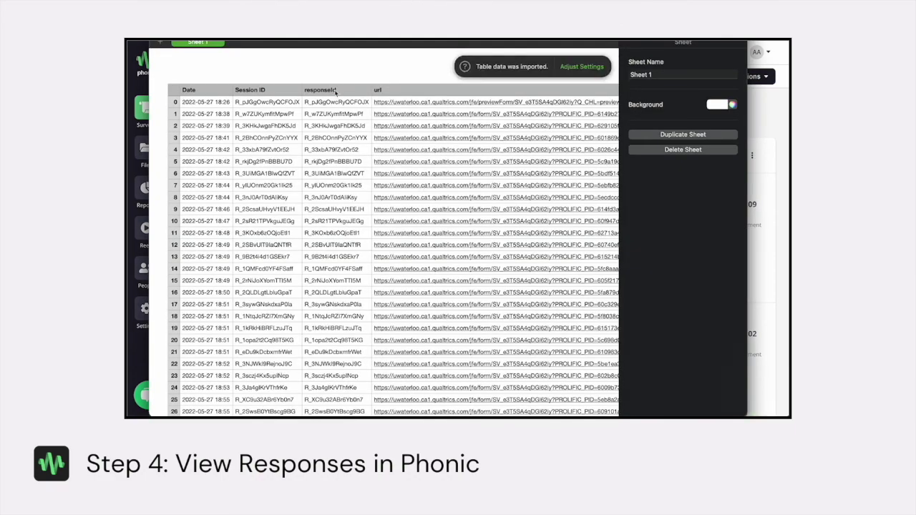
pyautogui.click(335, 90)
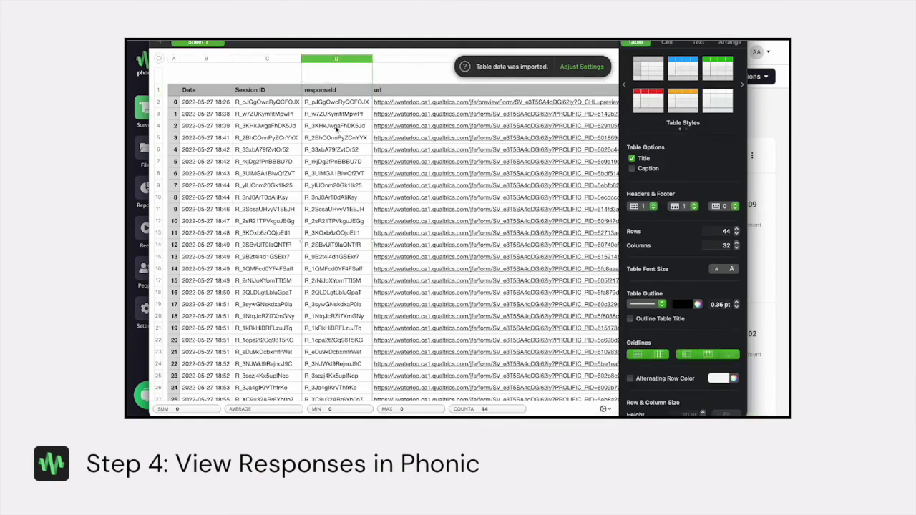